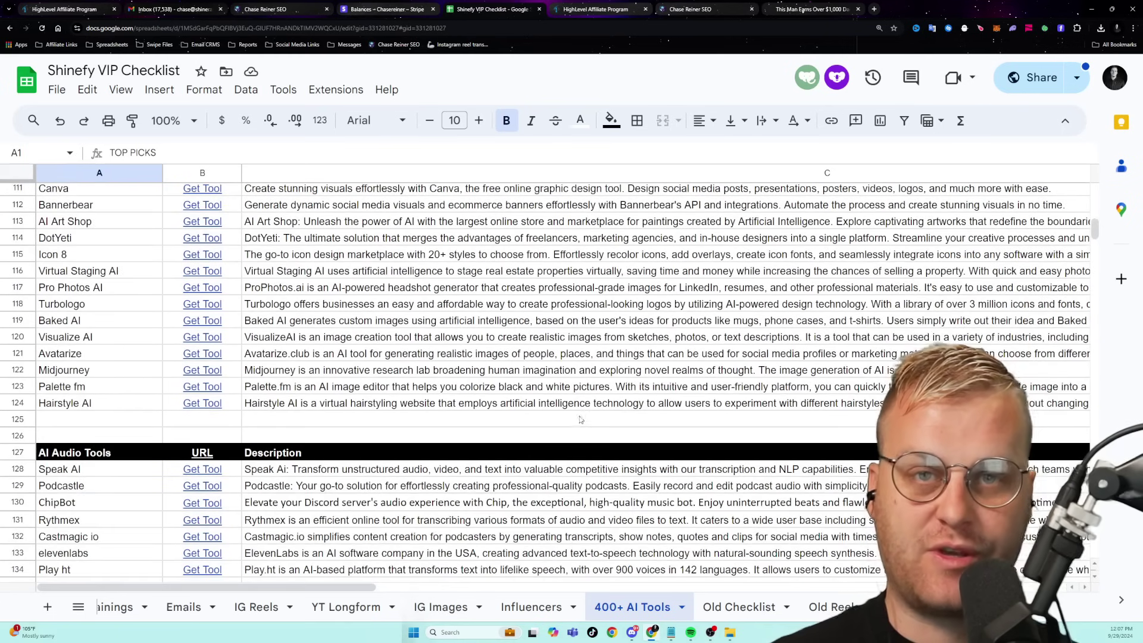
- Submit the HighLevel opt-in form with the saved first name and e-mail address, and open the 30-day free trial sign-up form
scroll(583, 419, "down", 7)
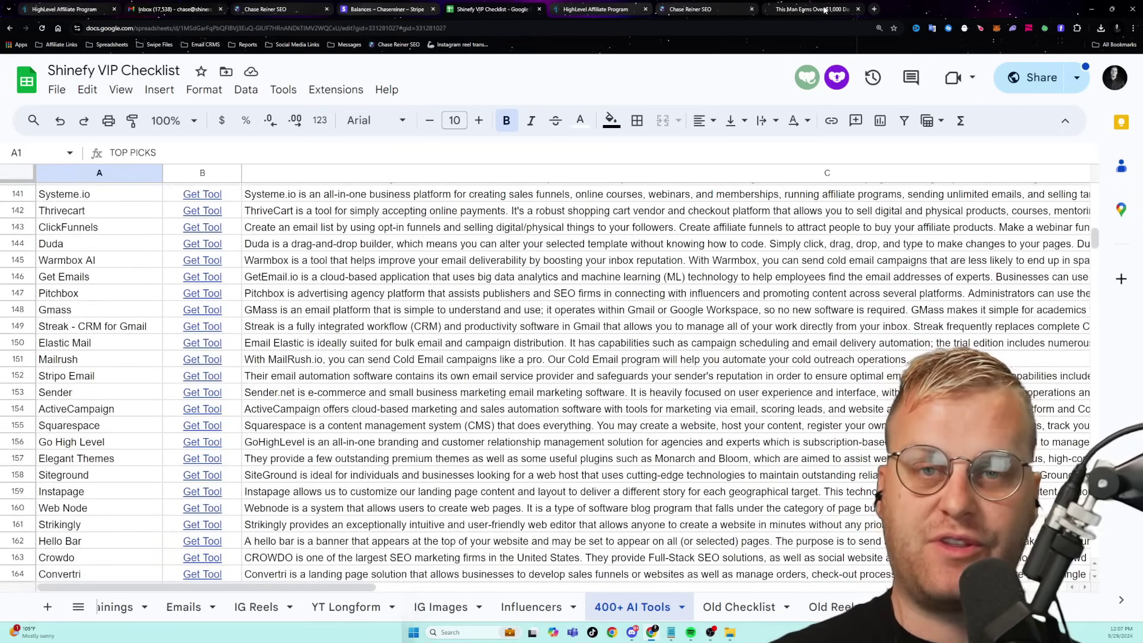
left_click(825, 10)
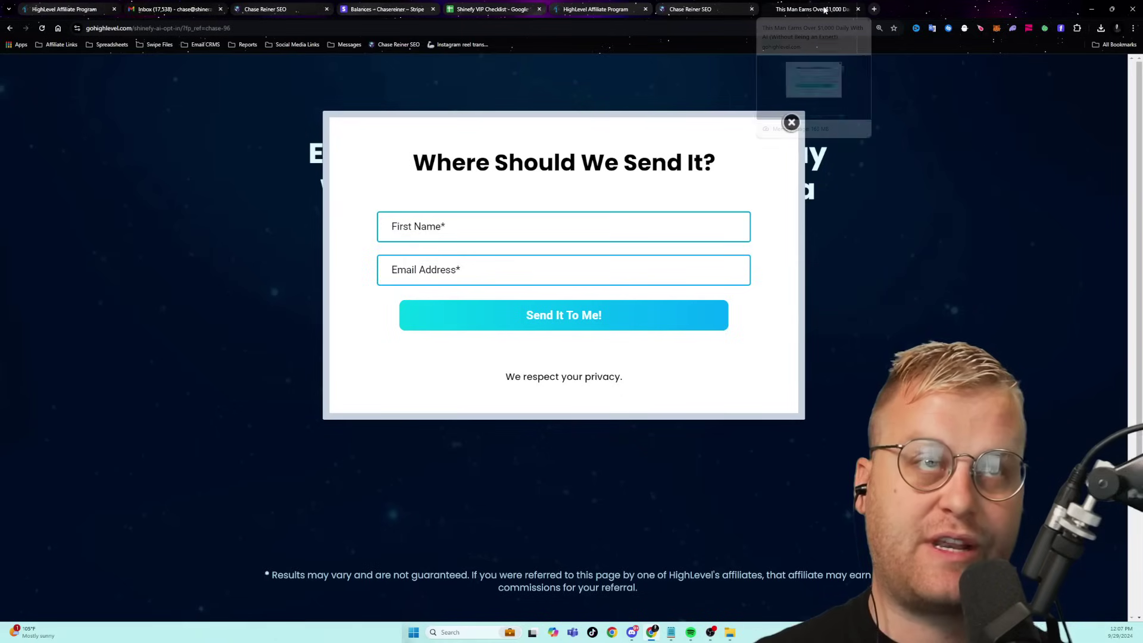
left_click(480, 235)
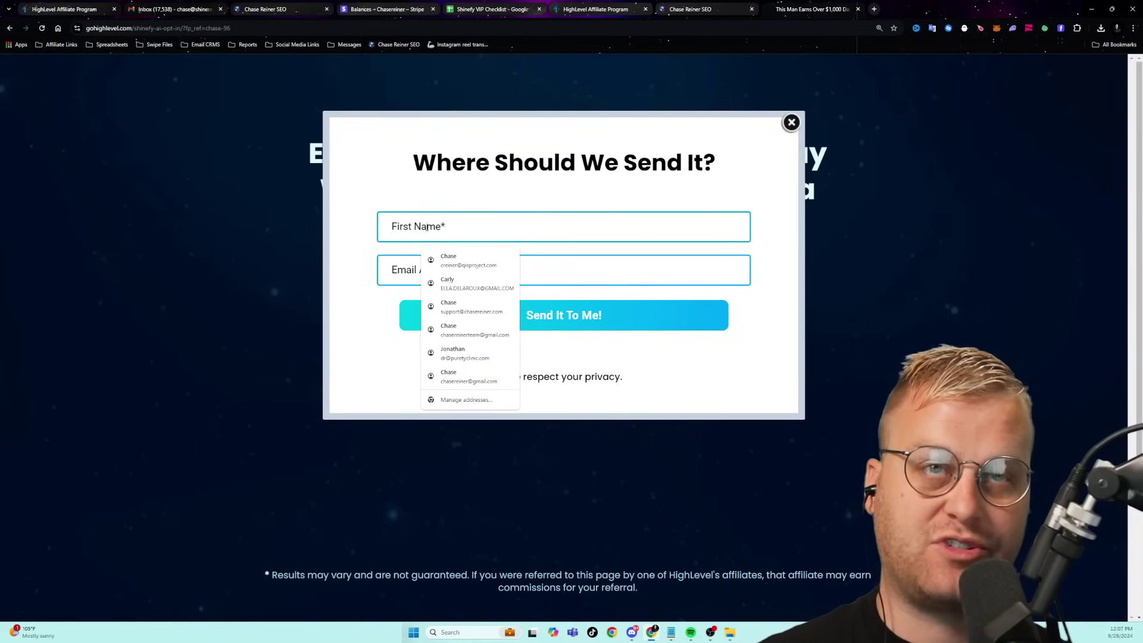
left_click(448, 262)
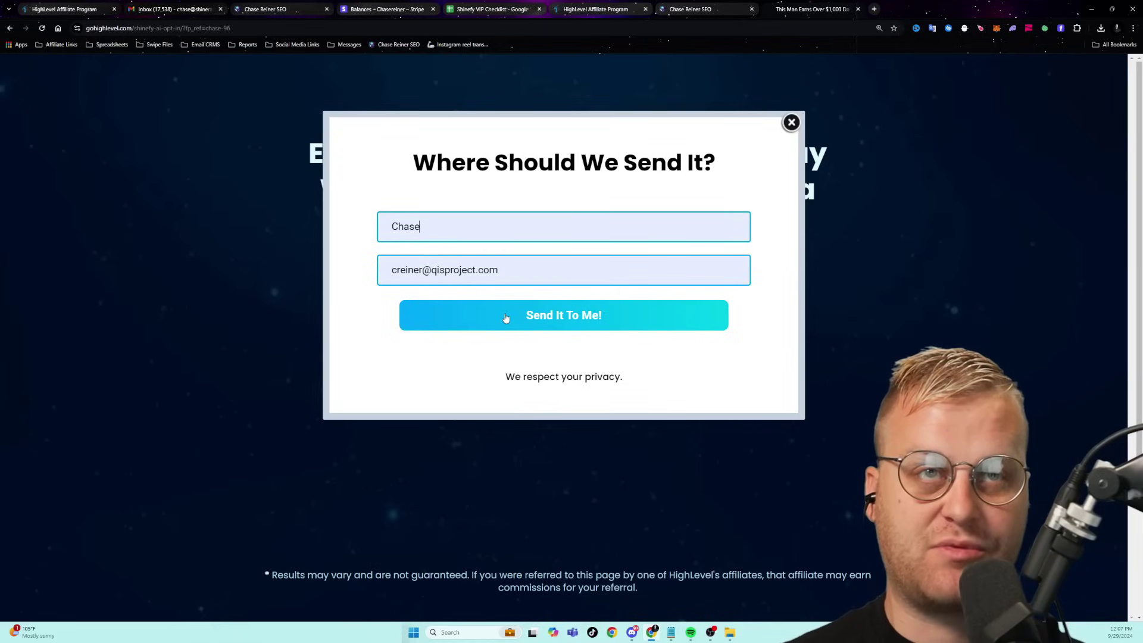
left_click(498, 319)
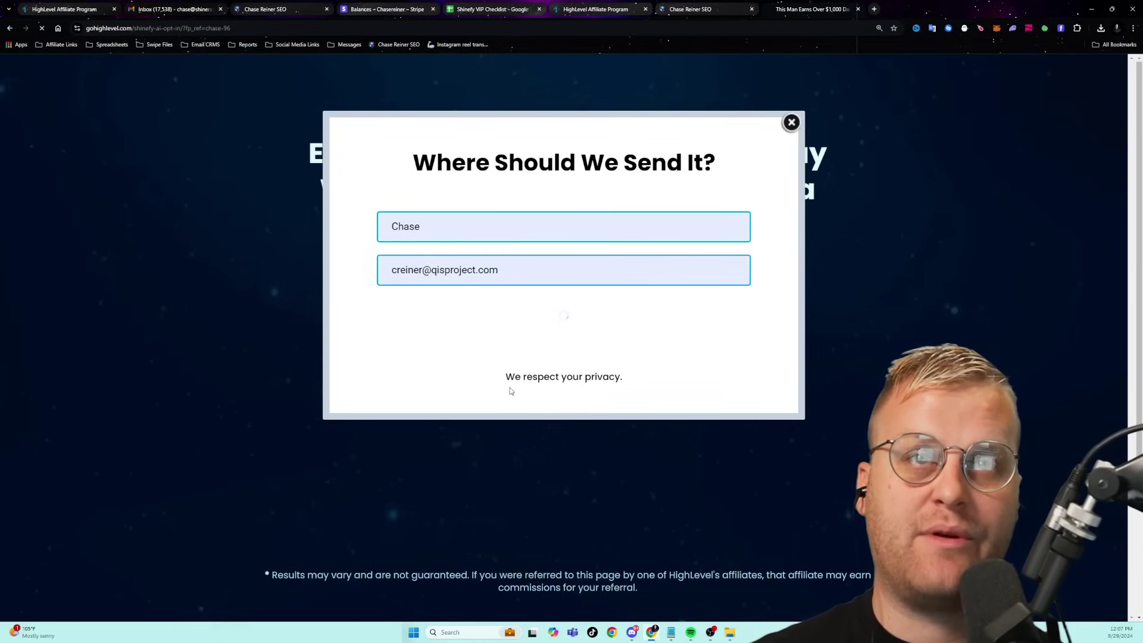
scroll(607, 470, "down", 5)
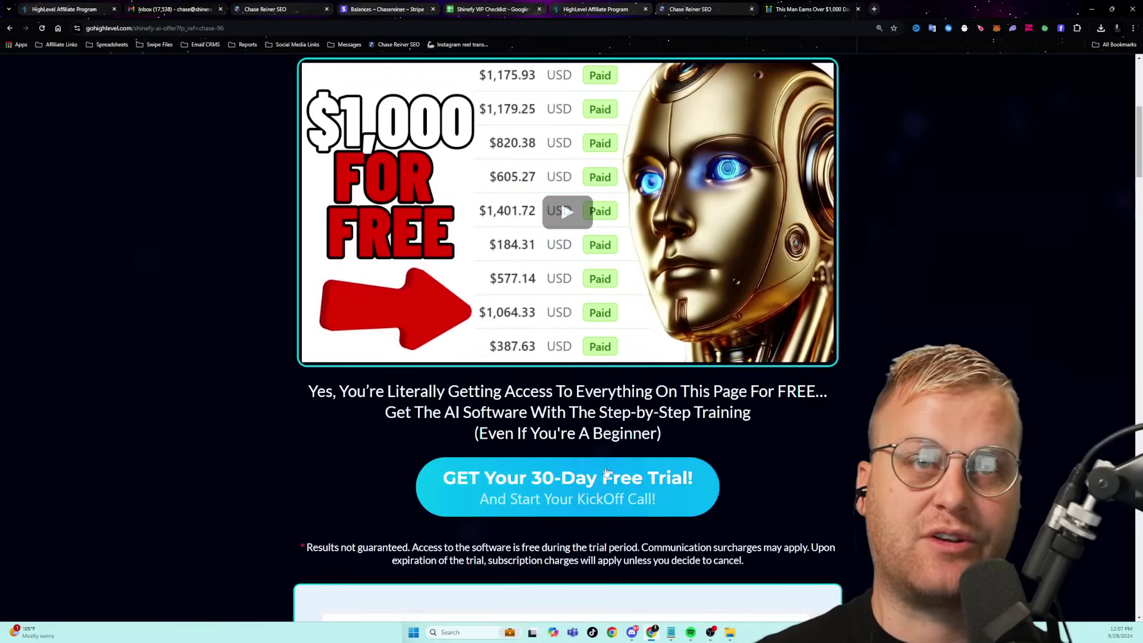
left_click(607, 472)
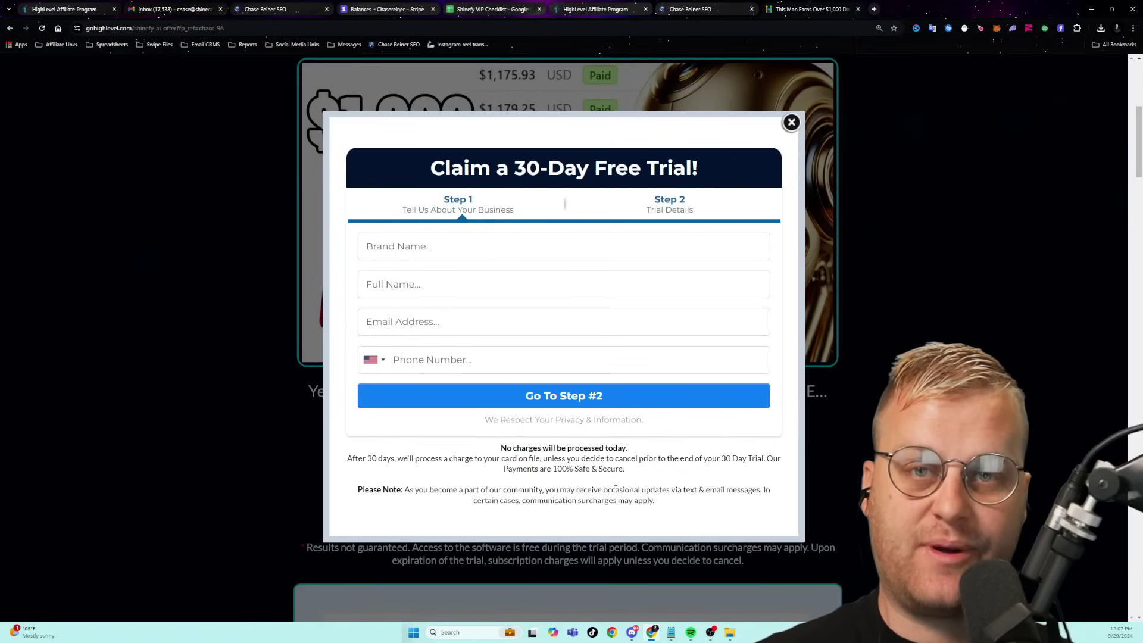
- Open the HighLevel snapshot link on the Roadmap sheet of the Shinefy VIP Checklist and import the snapshot into the agency account
left_click(495, 8)
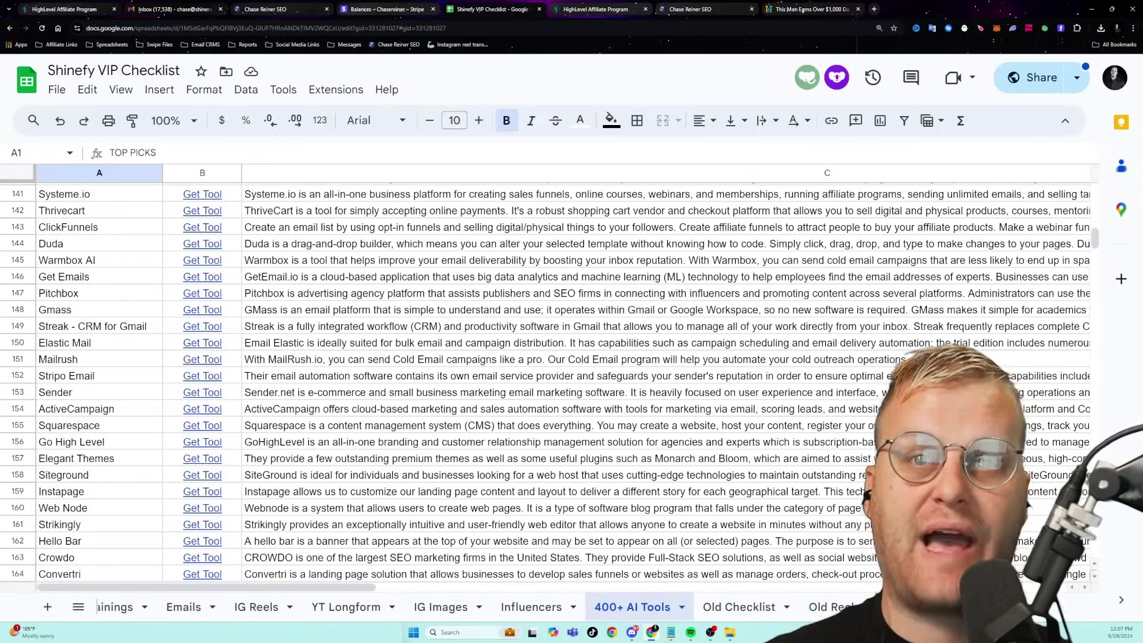
scroll(137, 607, "up", 5)
left_click(137, 608)
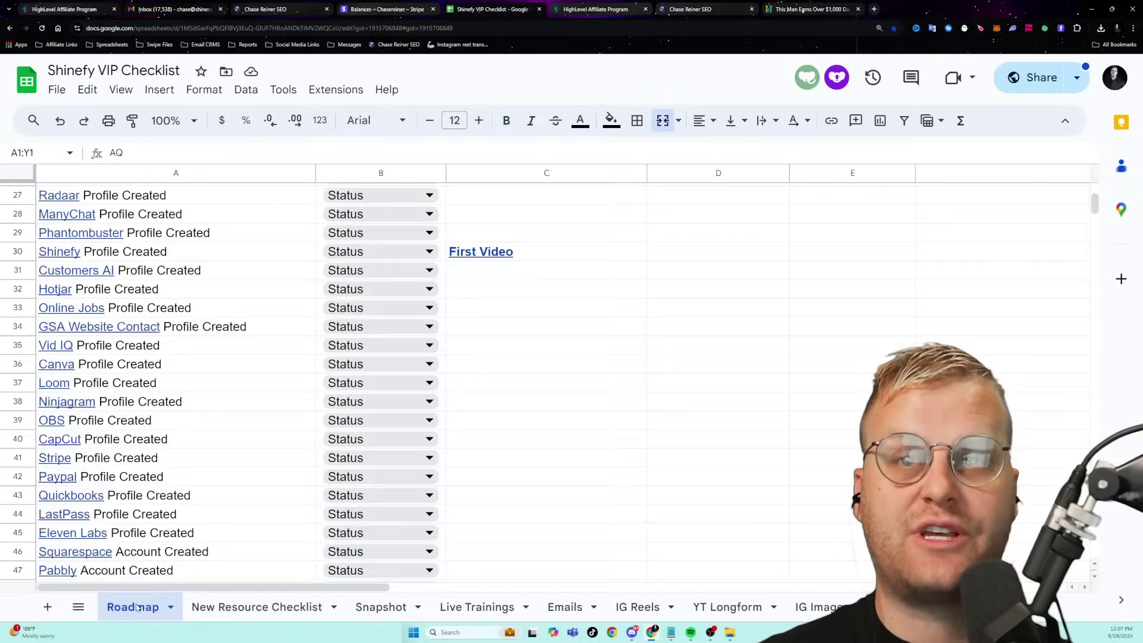
scroll(262, 510, "up", 7)
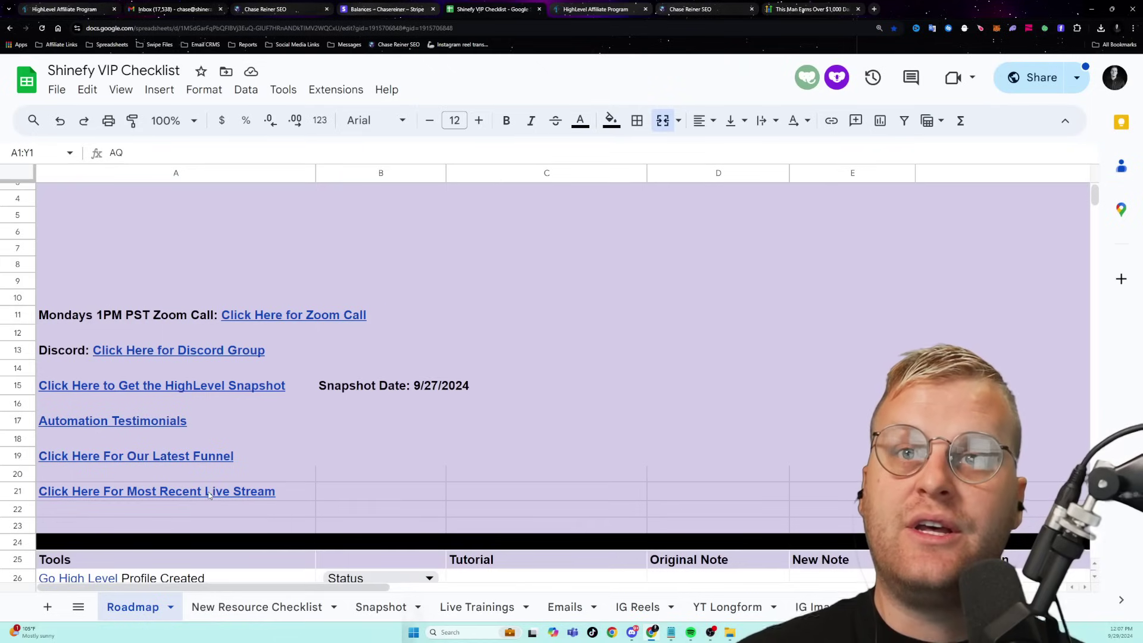
left_click(238, 392)
left_click(171, 412)
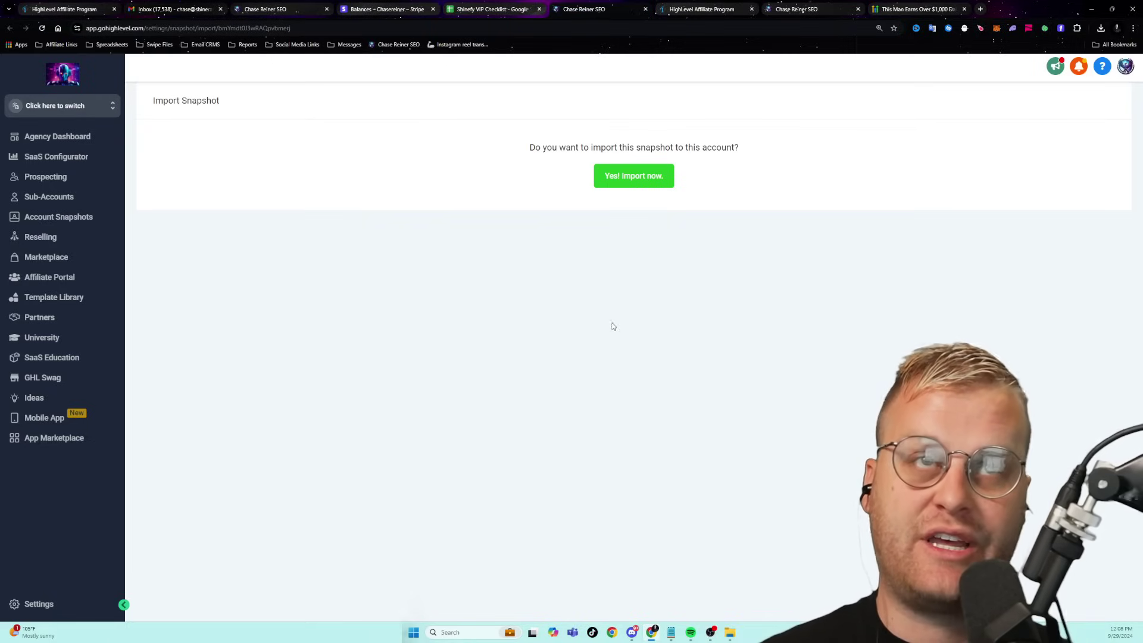
left_click(665, 180)
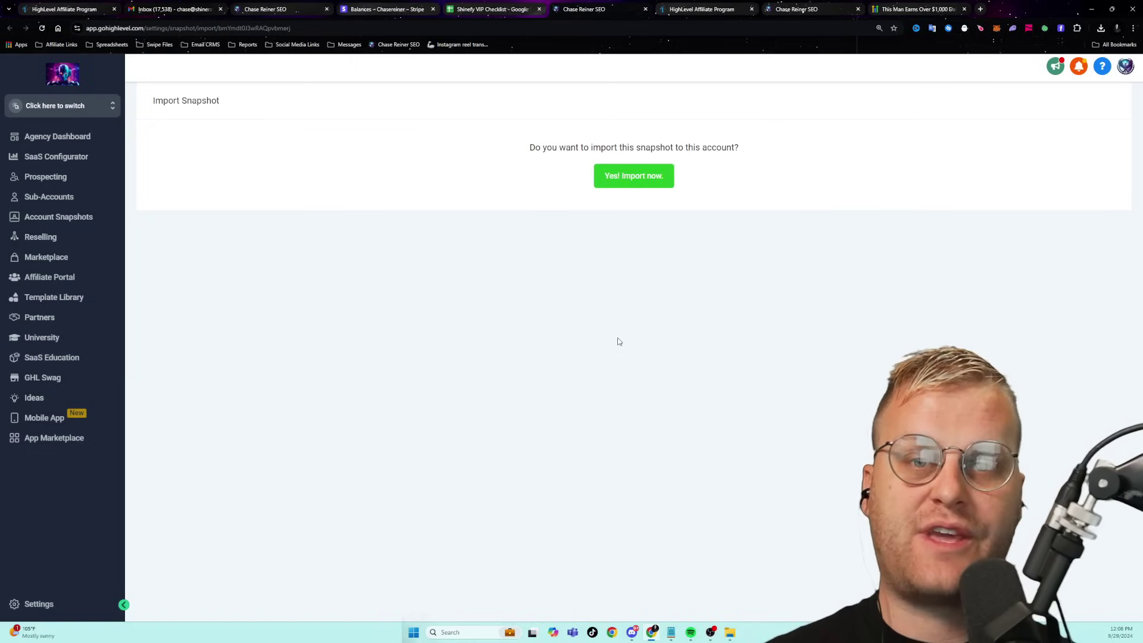
left_click(628, 182)
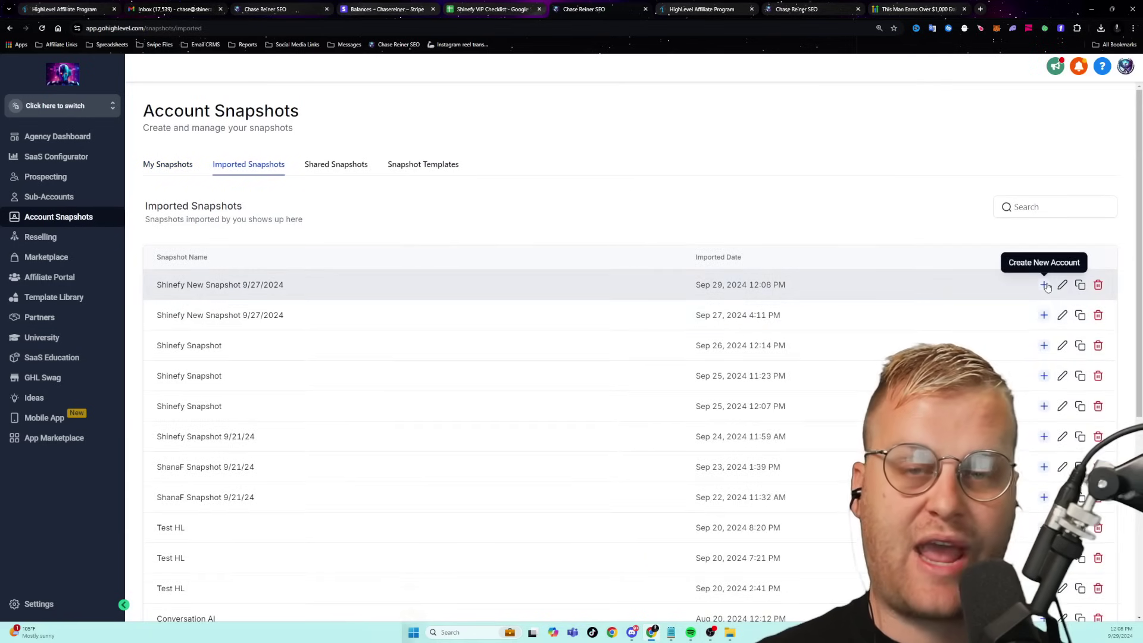
- Start a new sub-account manually from the newest imported Shinefy New Snapshot 9/27/2024, with "test business" as its business name
left_click(1045, 286)
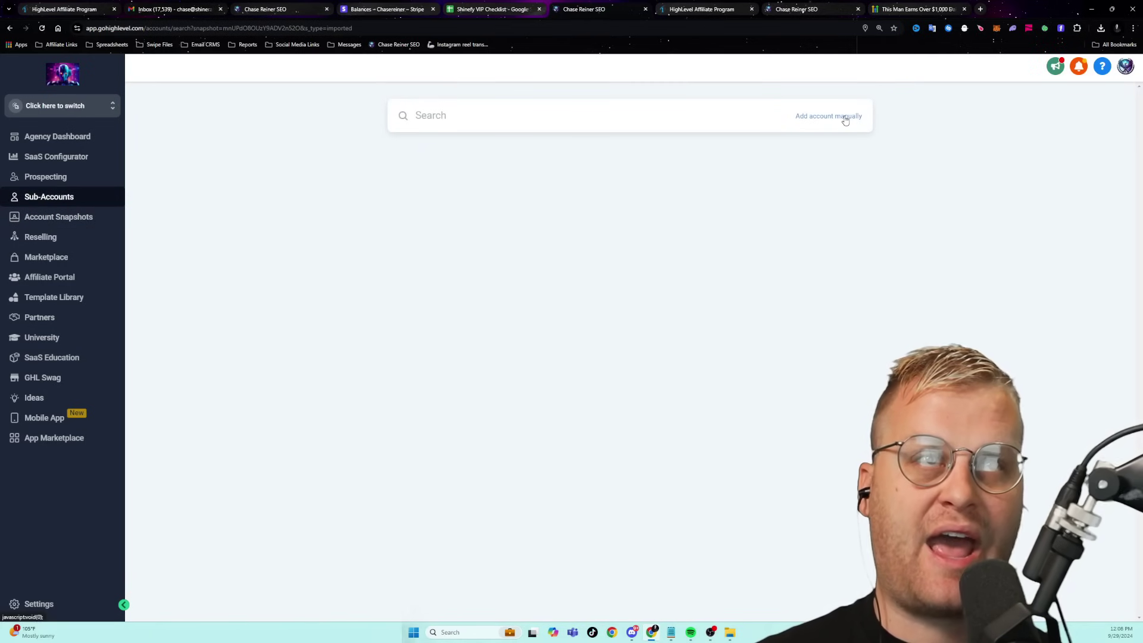
left_click(846, 118)
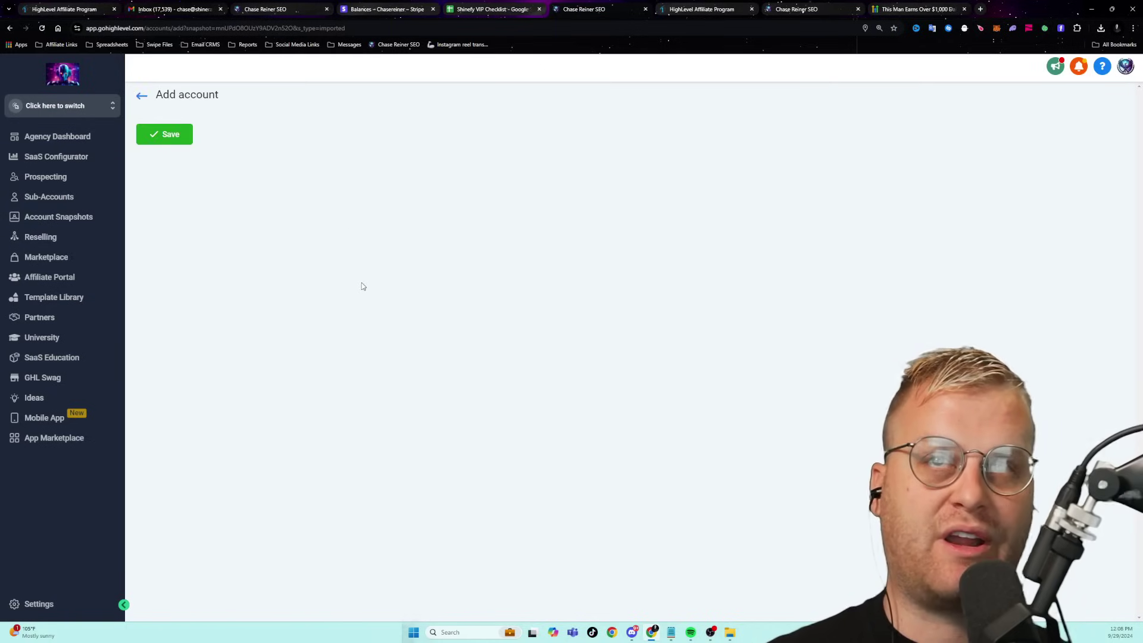
scroll(224, 314, "down", 2)
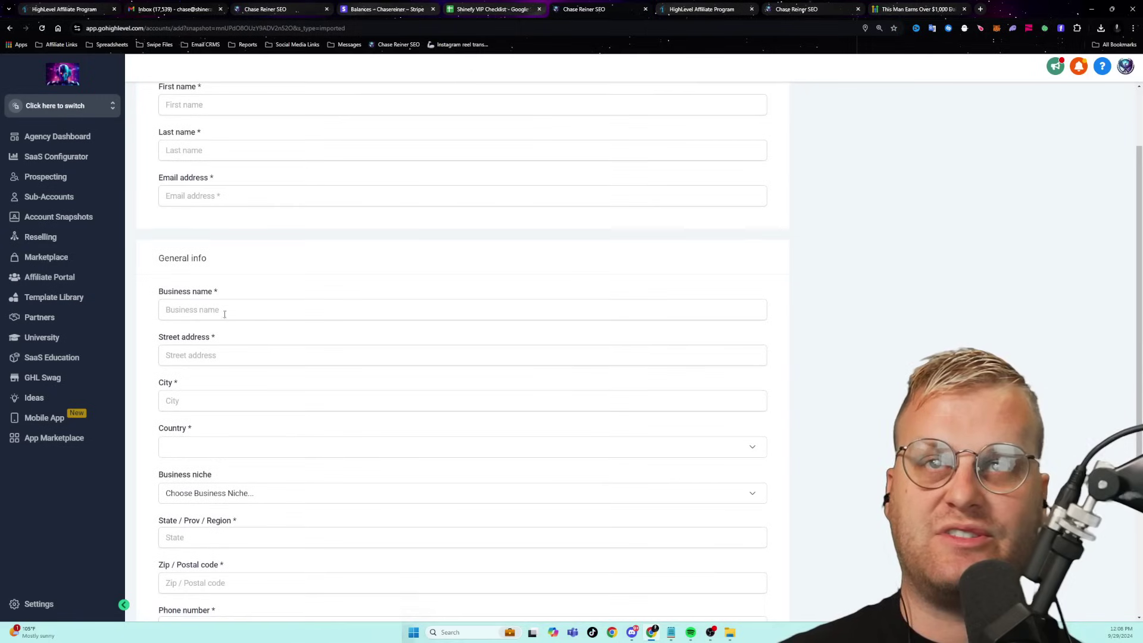
left_click(258, 307)
type("test business")
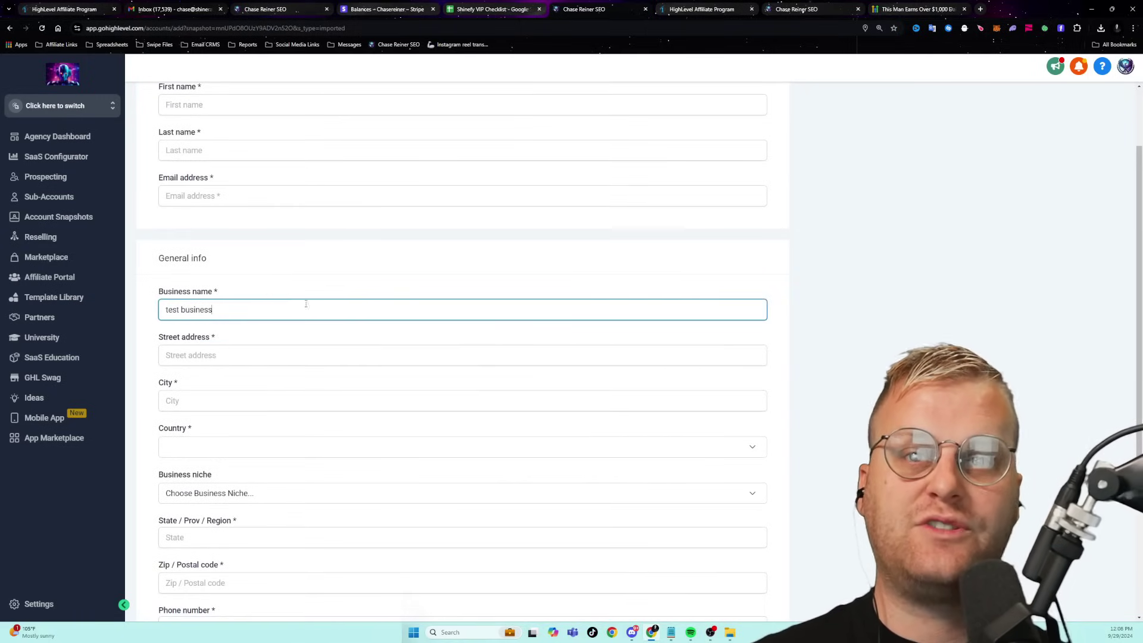
scroll(306, 304, "down", 3)
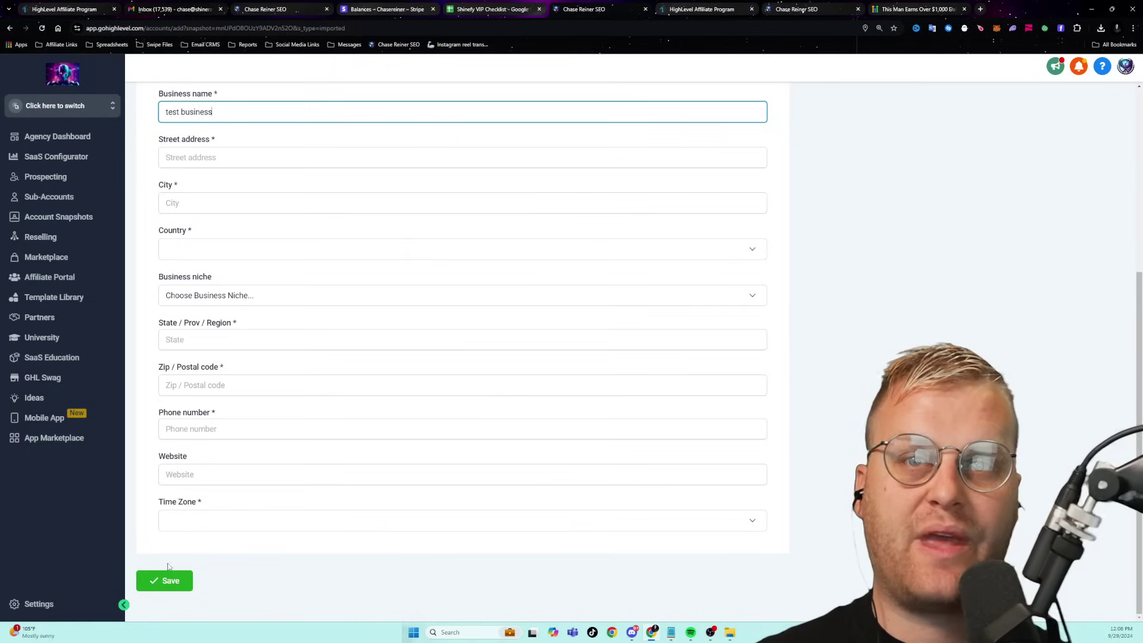
- Look through the list of sub-accounts and switch to Shinefy Main Account
scroll(149, 357, "up", 3)
left_click(93, 108)
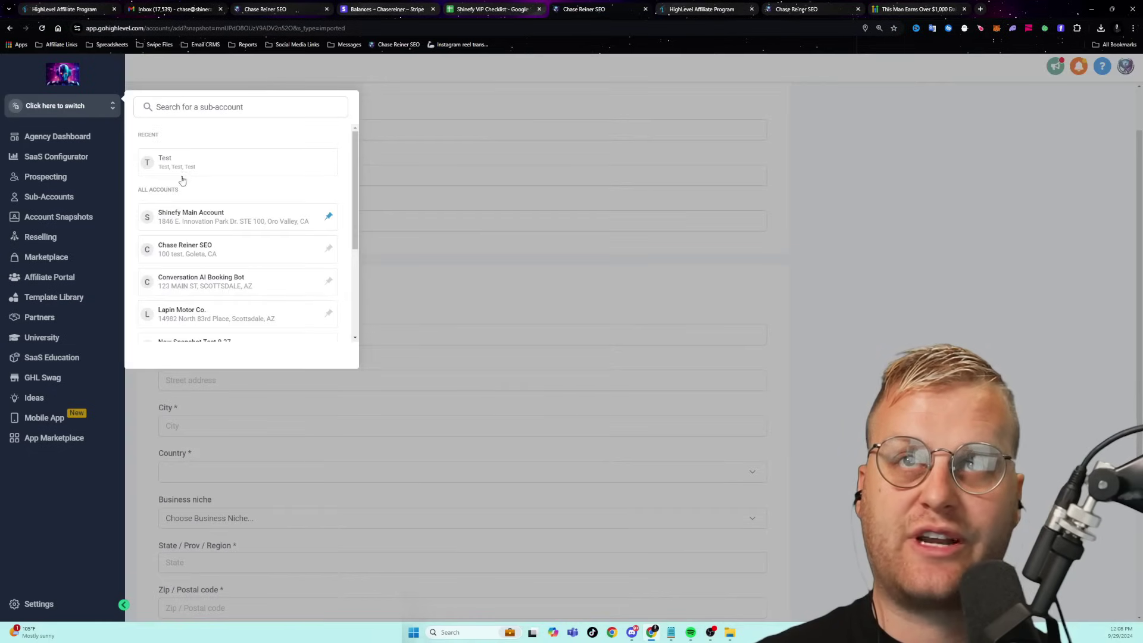
scroll(211, 235, "down", 3)
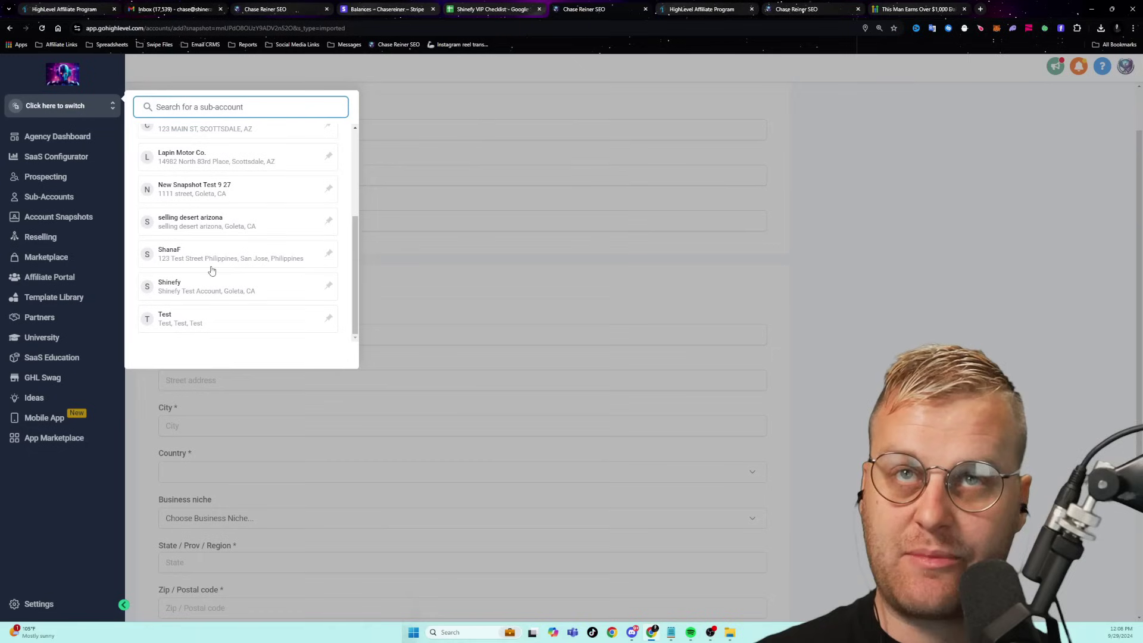
scroll(233, 238, "up", 1)
scroll(234, 236, "up", 3)
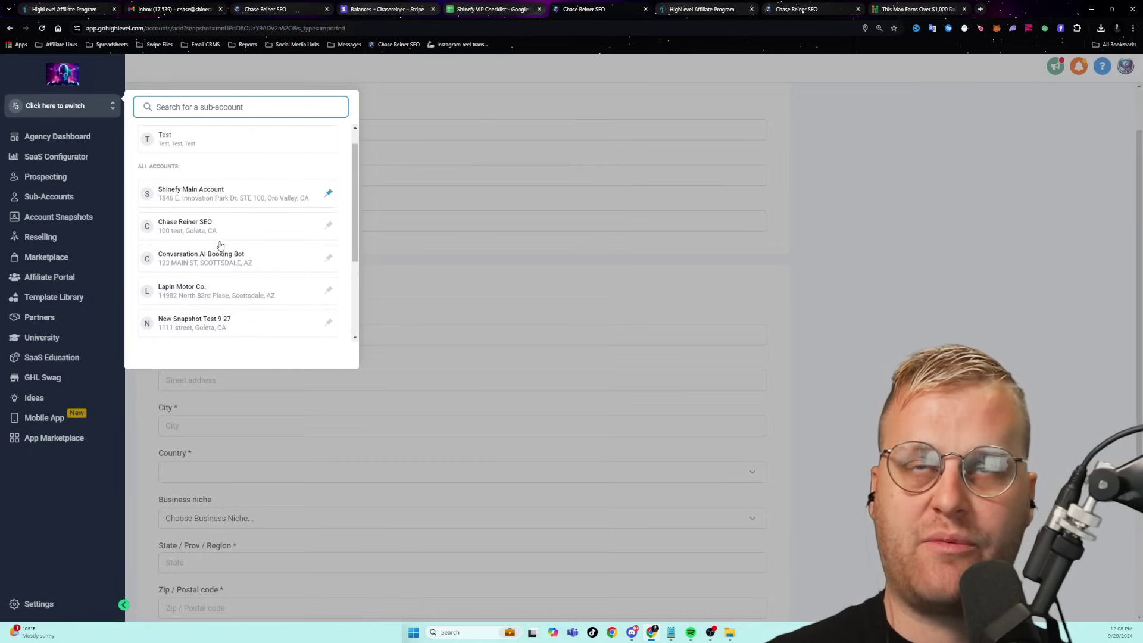
left_click(237, 197)
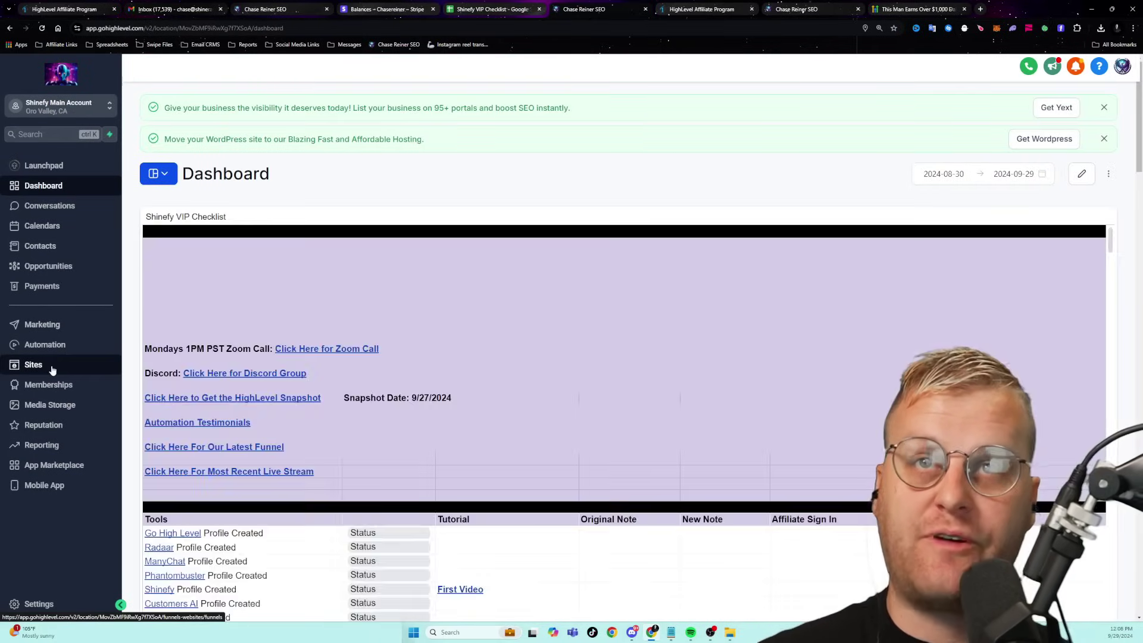
- Open the Home page of the recently updated Shinefy funnel for editing and bring up the settings of its free HighLevel account button
left_click(53, 368)
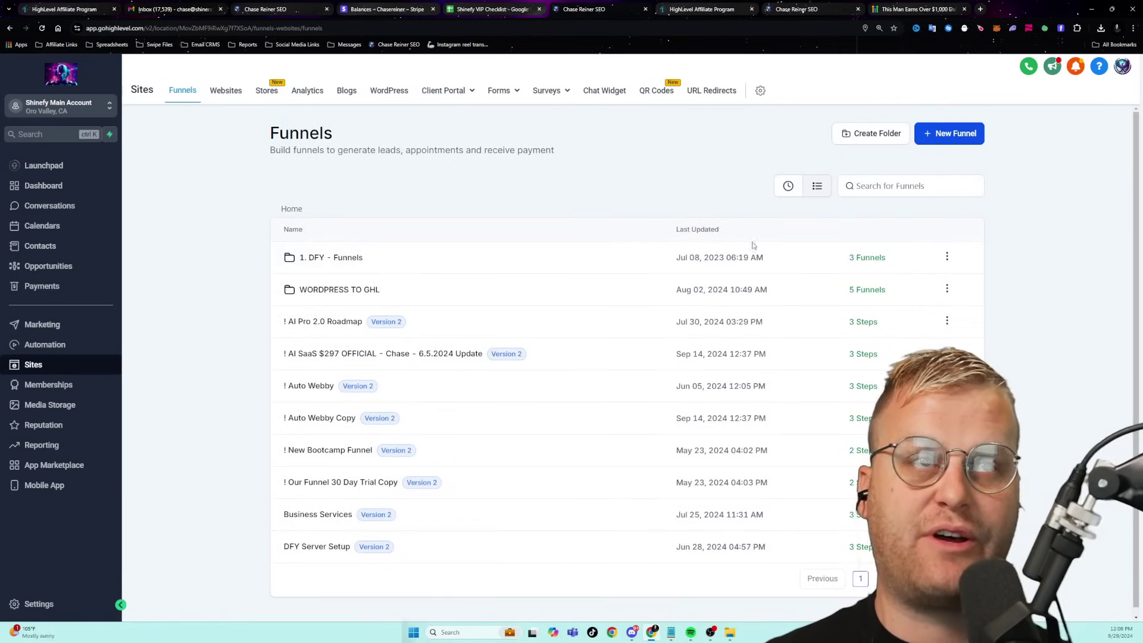
left_click(787, 184)
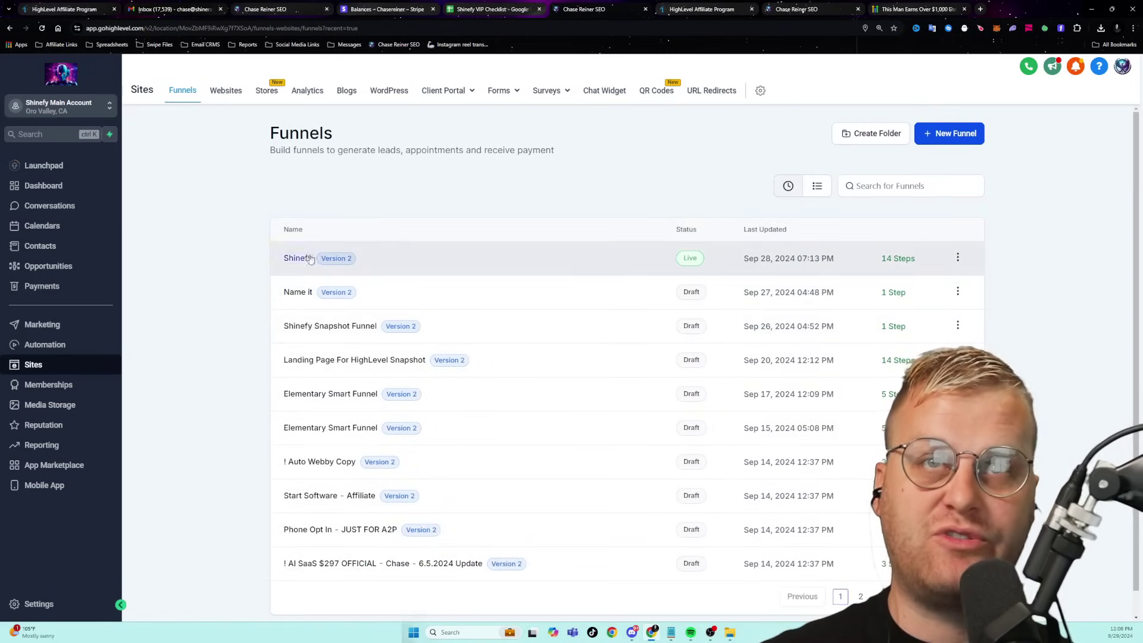
left_click(286, 258)
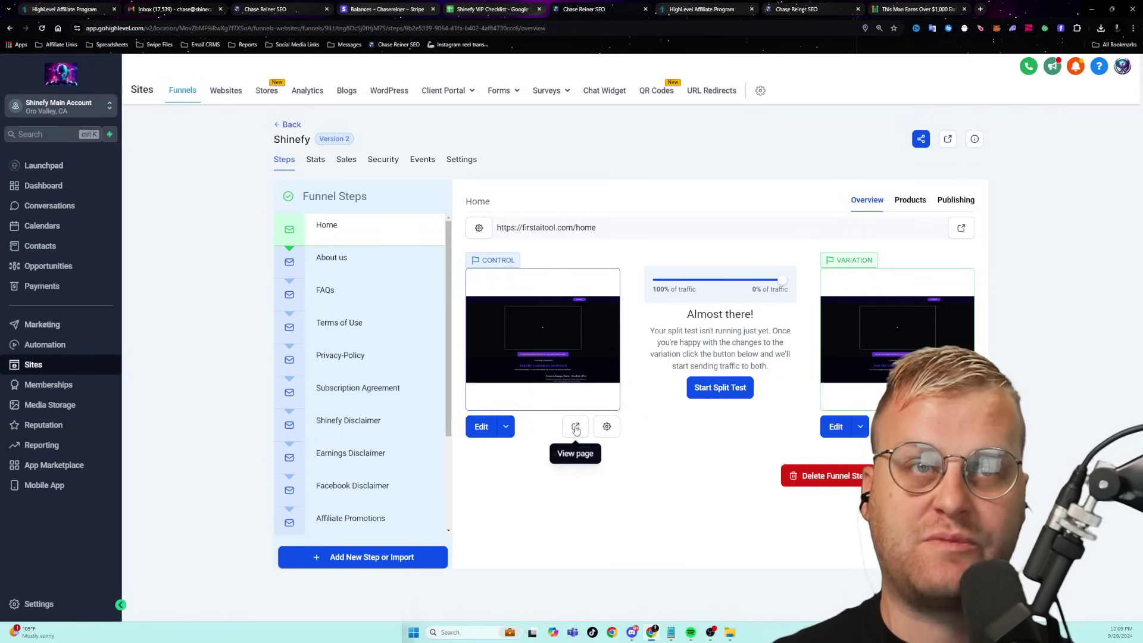
left_click(480, 427)
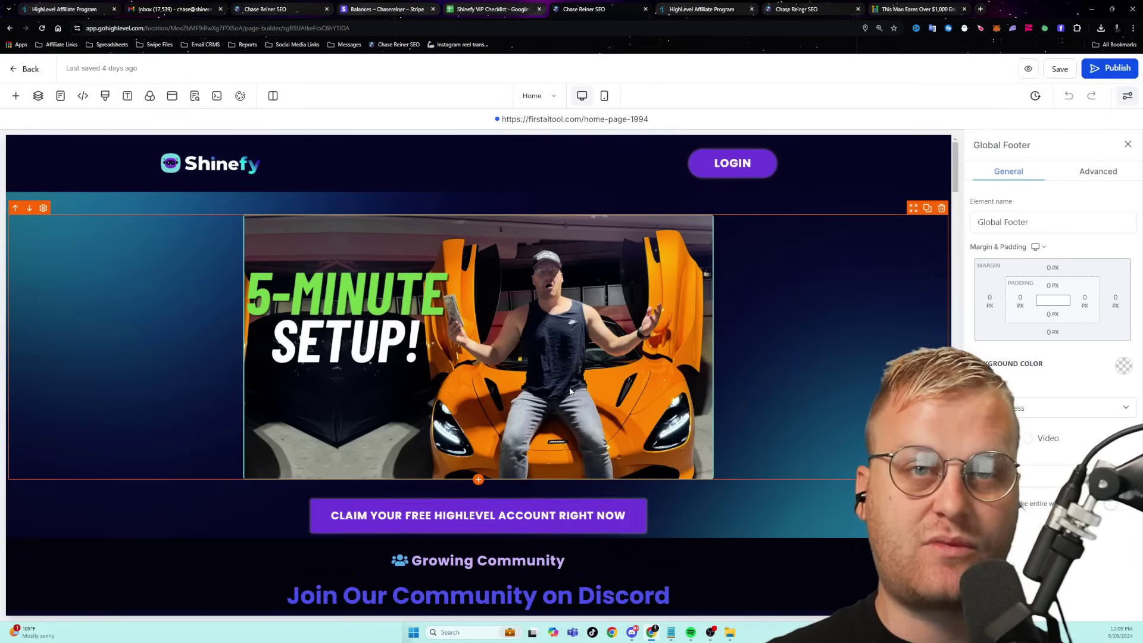
left_click(581, 516)
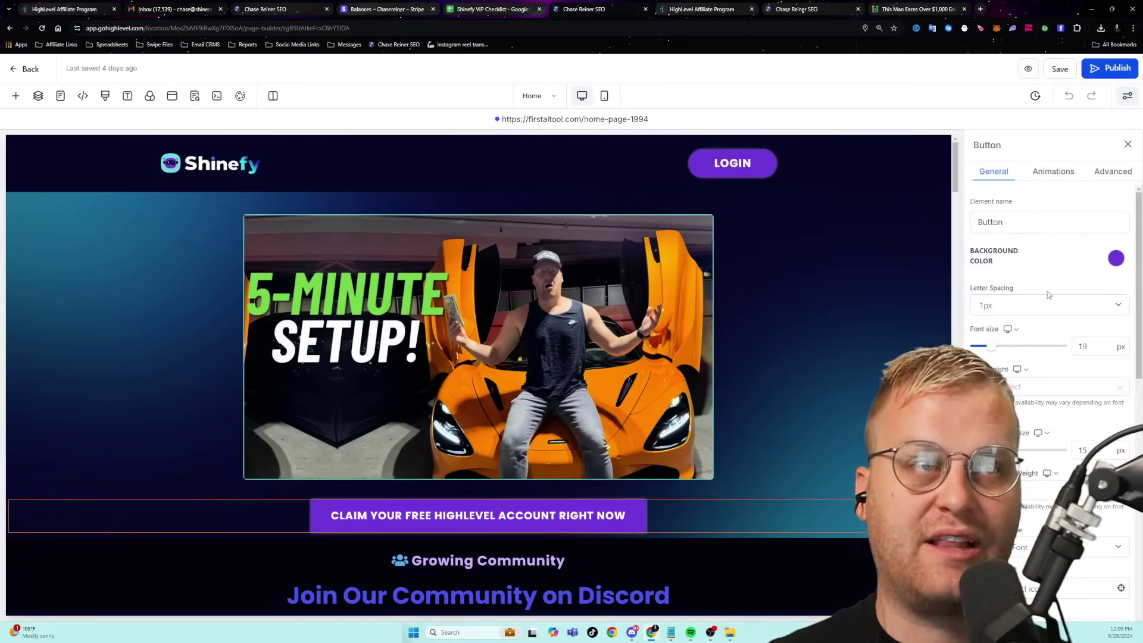
scroll(1053, 319, "down", 10)
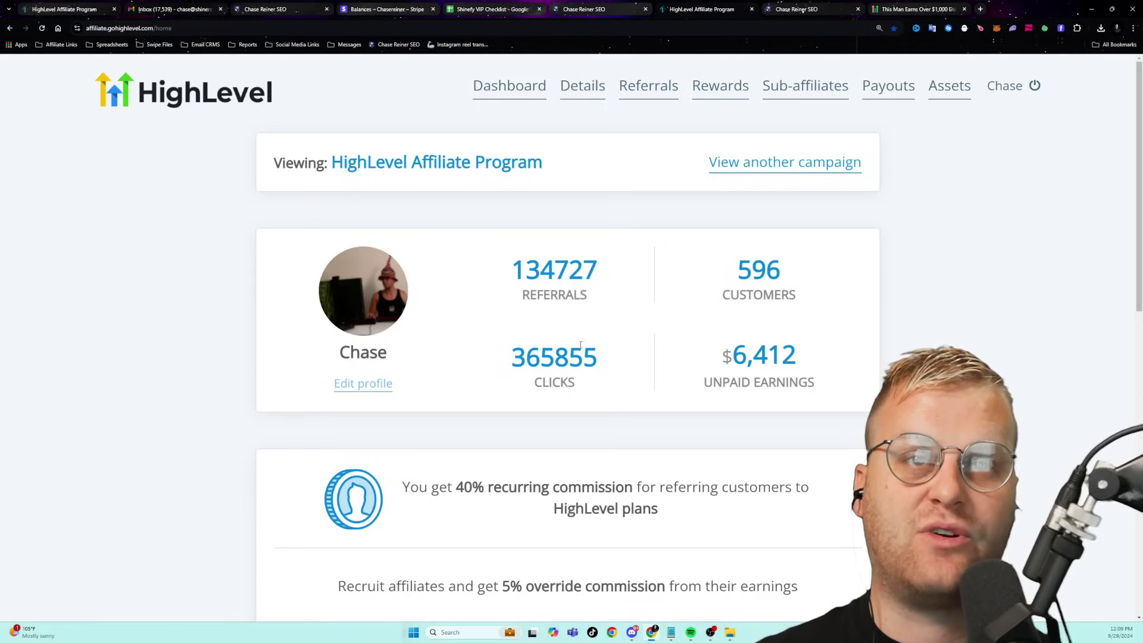
- Copy the referral link from the HighLevel affiliate program dashboard
scroll(573, 331, "down", 3)
scroll(572, 332, "down", 4)
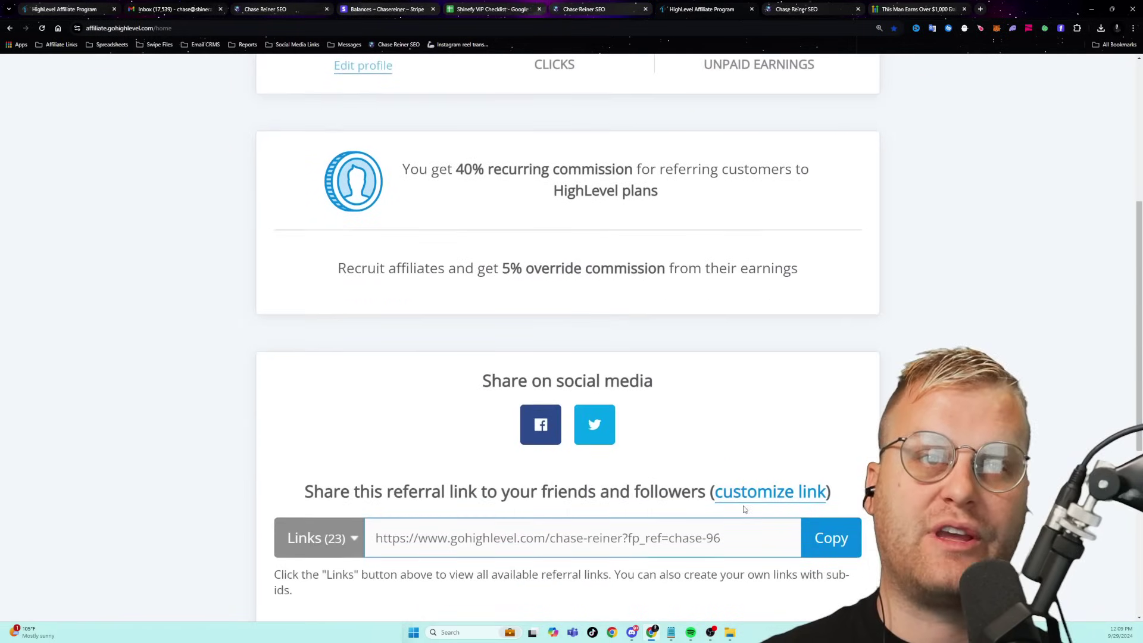
left_click(783, 436)
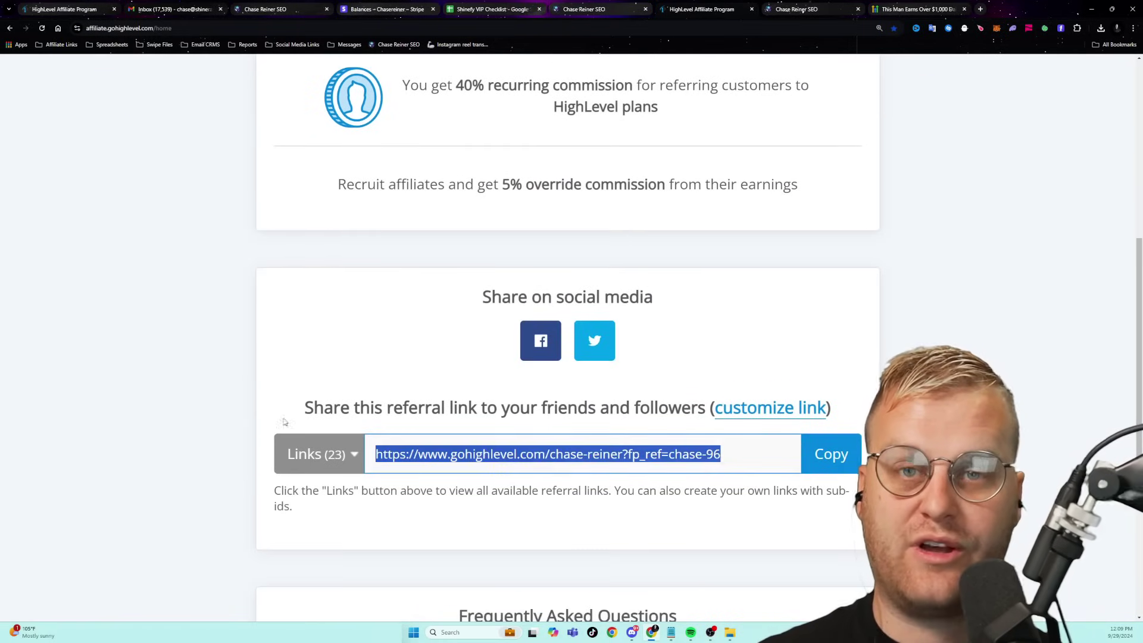
left_click(854, 460)
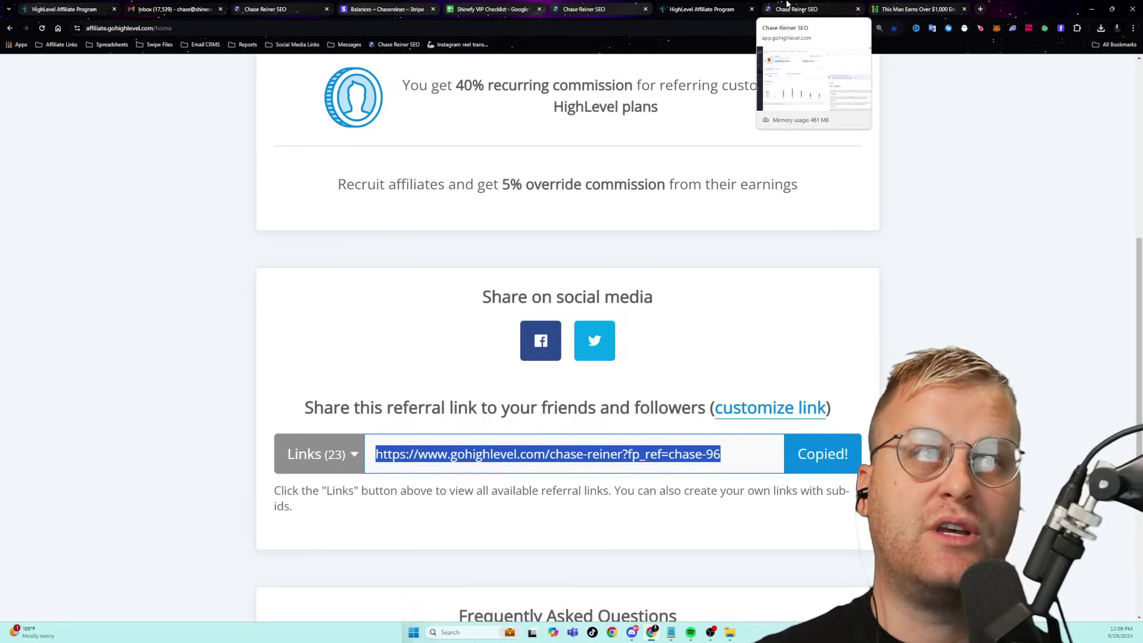
- Try pointing the free HighLevel account button to the copied referral link, and leave the page editor without saving
left_click(580, 9)
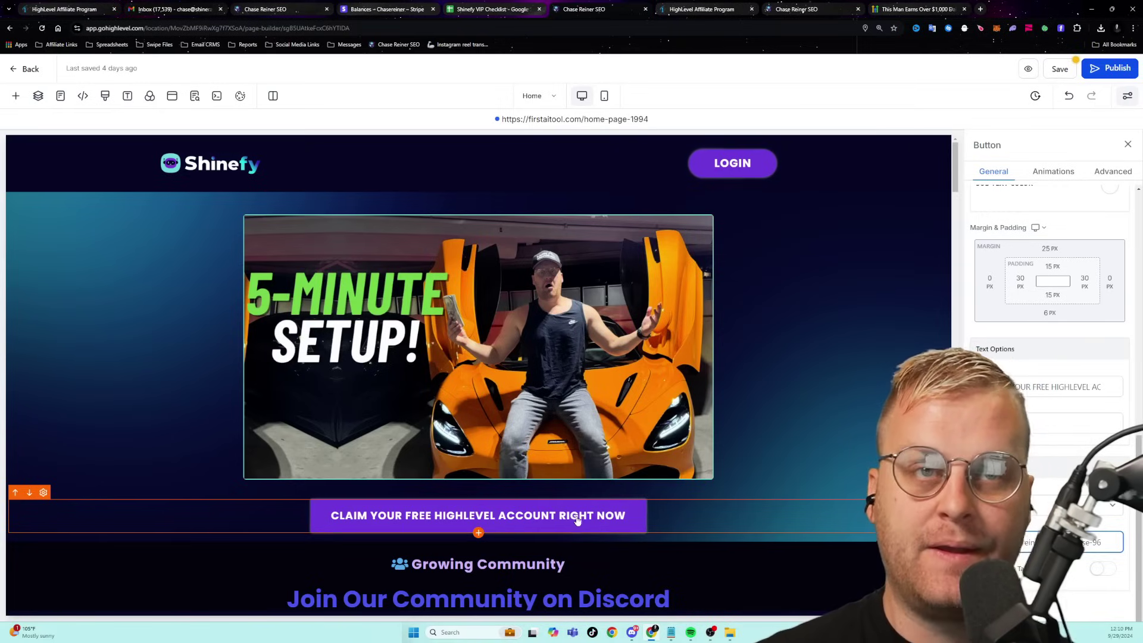
triple_click(1105, 544)
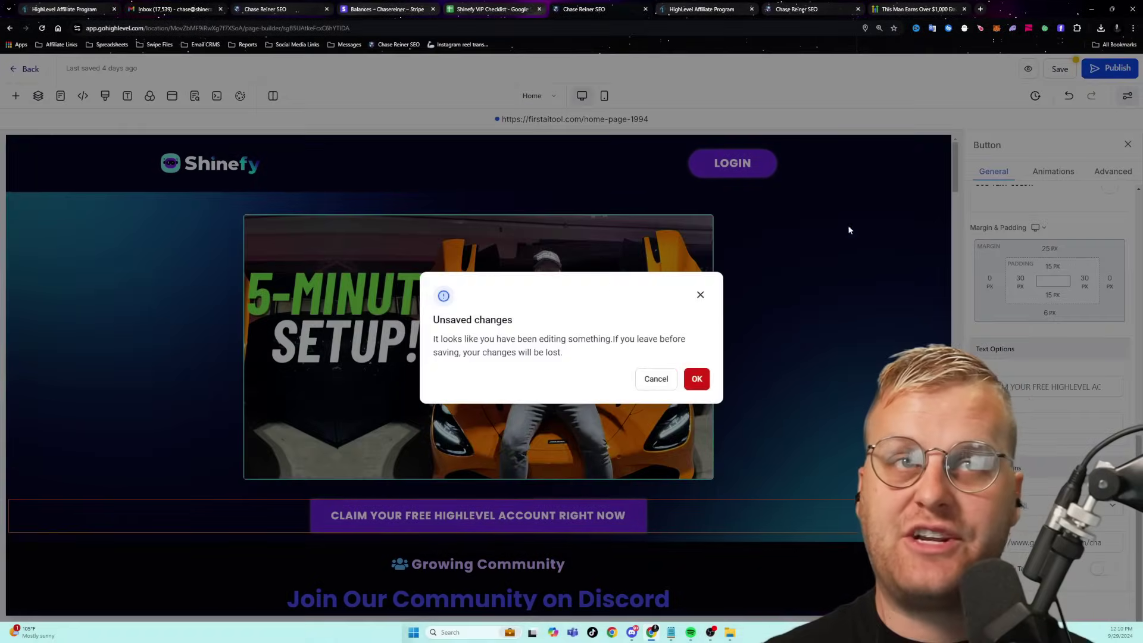
left_click(697, 380)
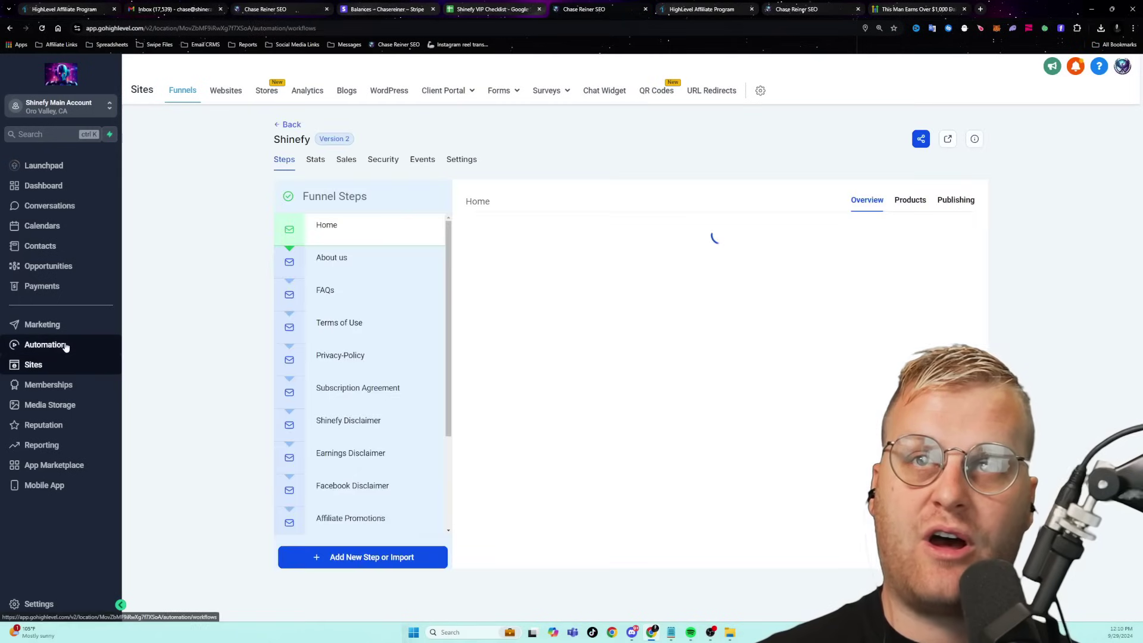
- Open the account's automation workflows and list the recently updated ones
left_click(48, 345)
left_click(727, 231)
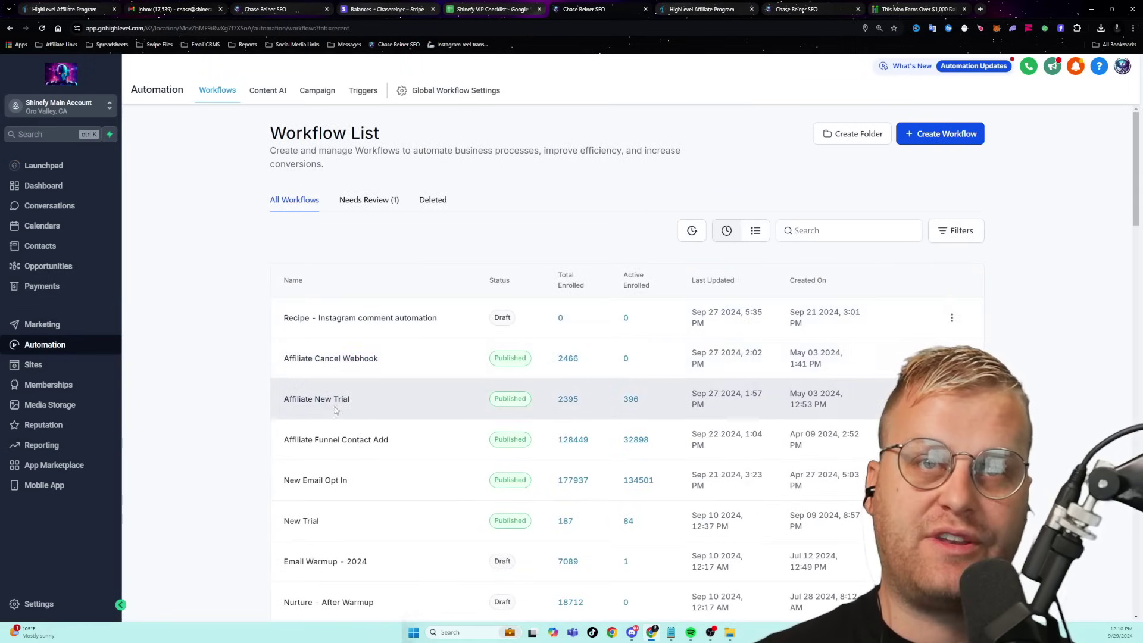
- Open the New Trial workflow to view its triggers and actions, and return to the workflow list
scroll(299, 471, "down", 1)
left_click(299, 476)
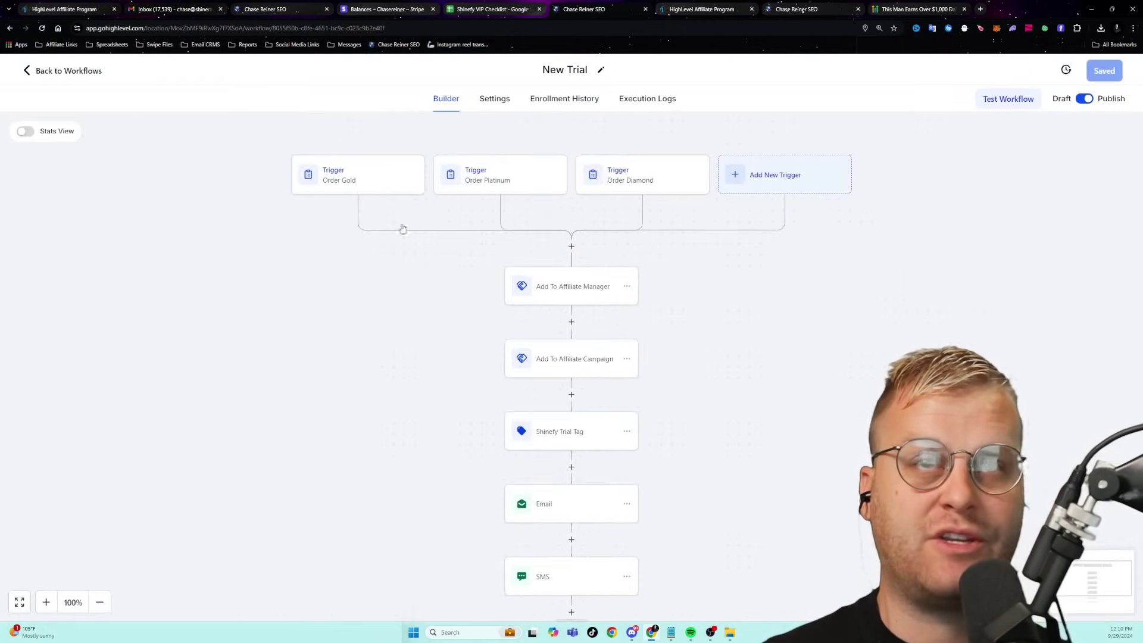
left_click(79, 72)
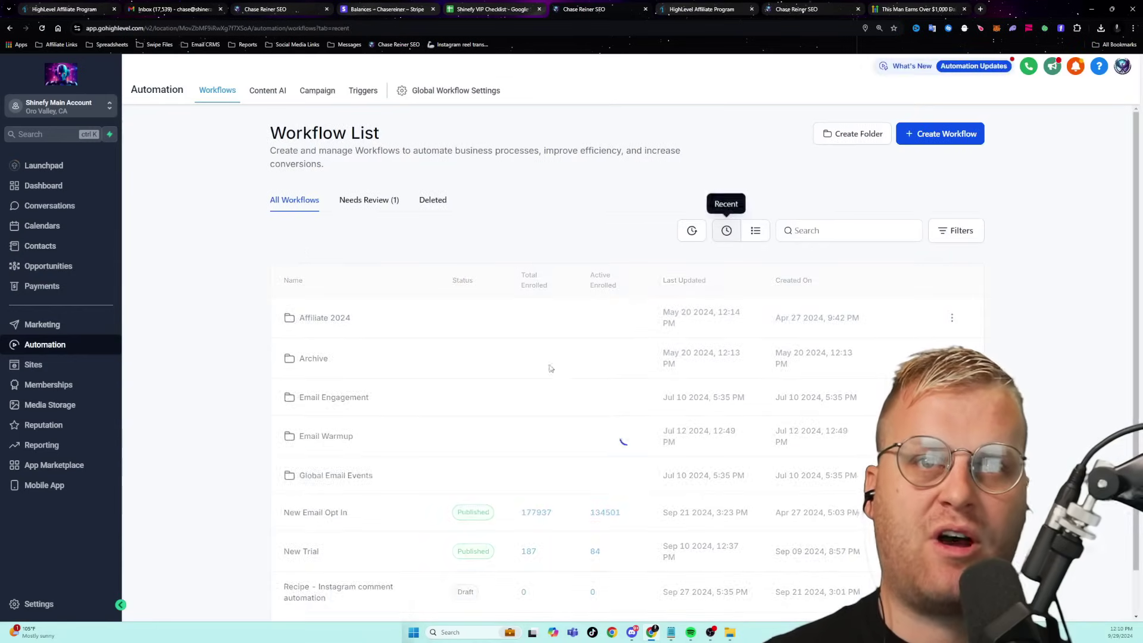
- Open the recently updated New Email Opt In workflow and bring up the settings of its Email 1 HighLevel action
left_click(727, 230)
left_click(333, 479)
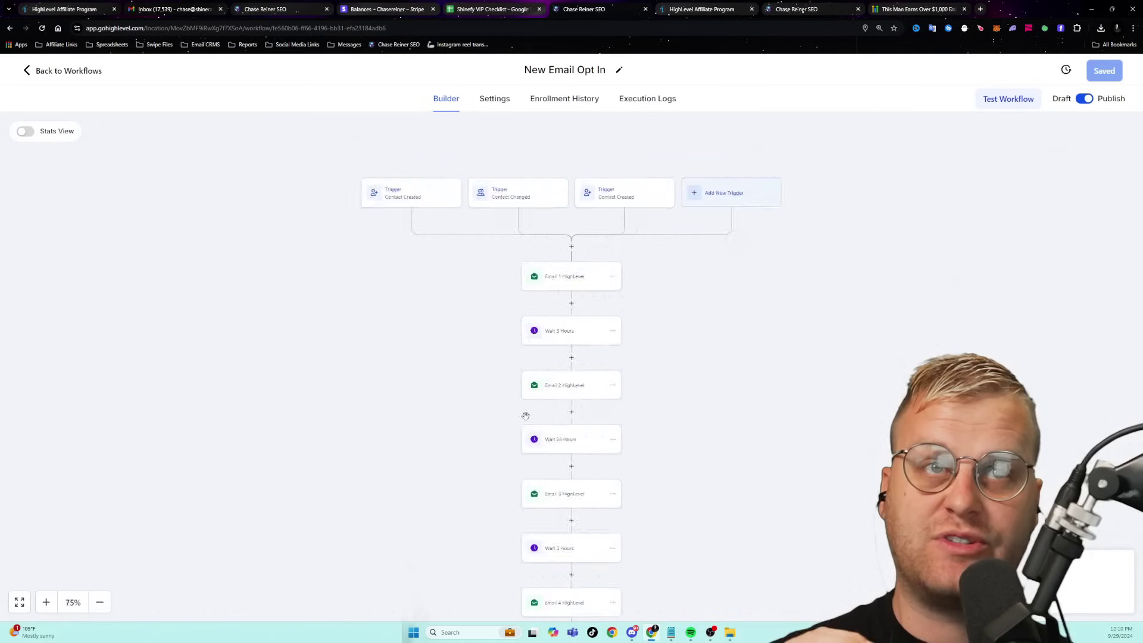
left_click(579, 294)
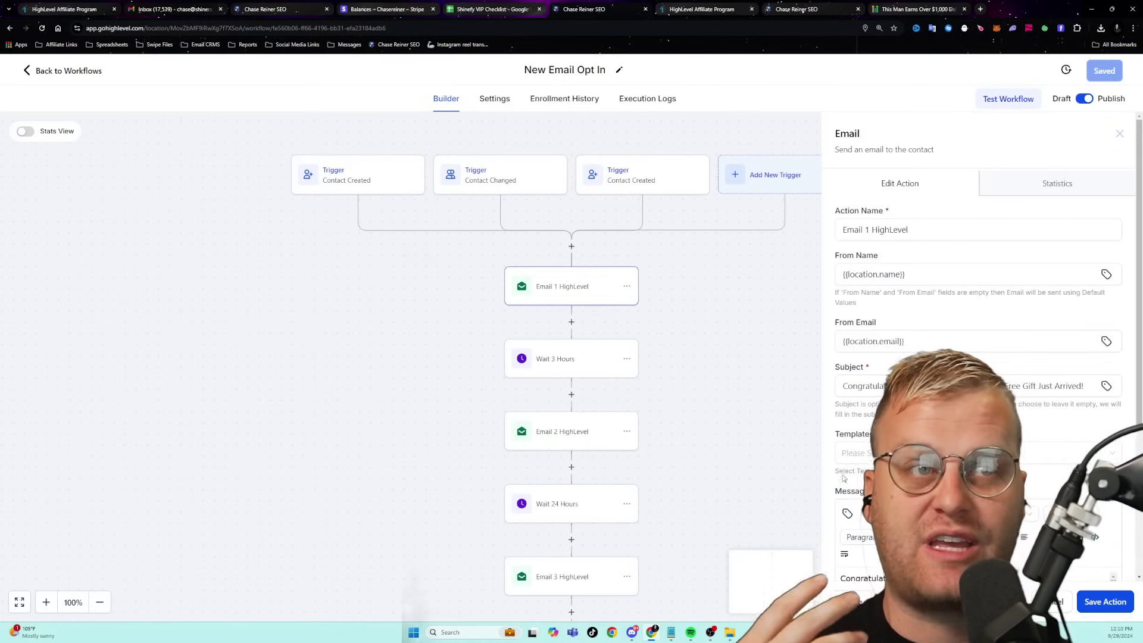
- Inspect the link address behind a hyperlink in the Email 1 HighLevel message and close the link settings without changing it
scroll(977, 404, "down", 6)
left_click(869, 397)
left_click(1057, 318)
left_click(594, 290)
key("ctrl+a")
left_click(701, 239)
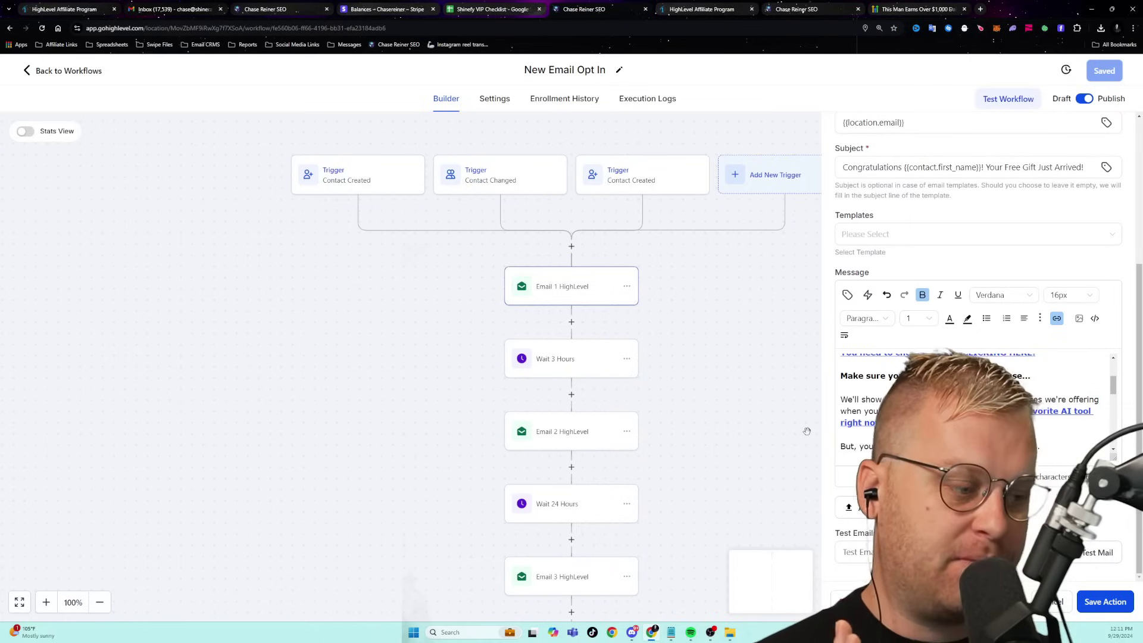
- Examine the rest of the New Email Opt In sequence of HighLevel emails and wait actions
scroll(728, 418, "down", 3)
scroll(729, 418, "down", 15)
scroll(720, 411, "down", 17)
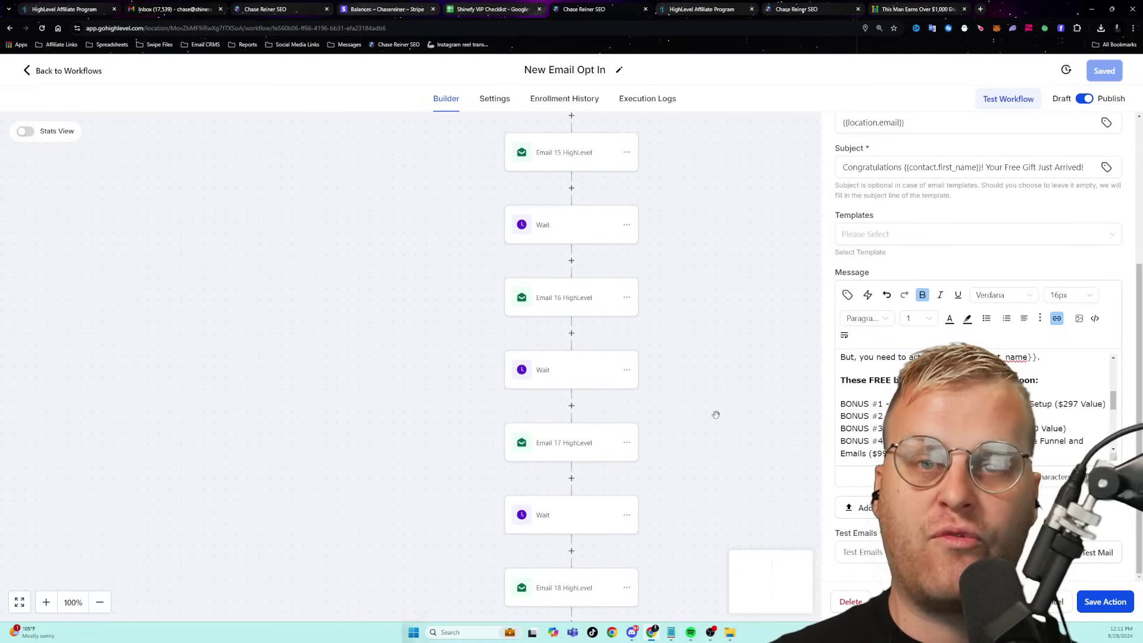
scroll(716, 415, "down", 12)
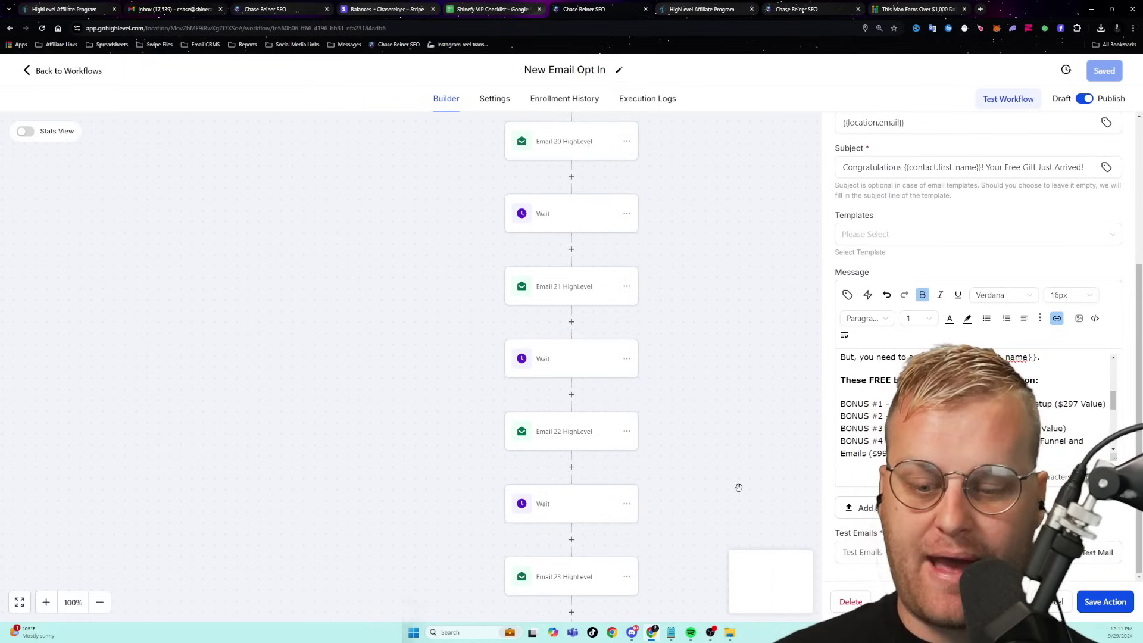
- List all available referral links in the HighLevel affiliate program and open the Default link's landing page
mouse_move(712, 630)
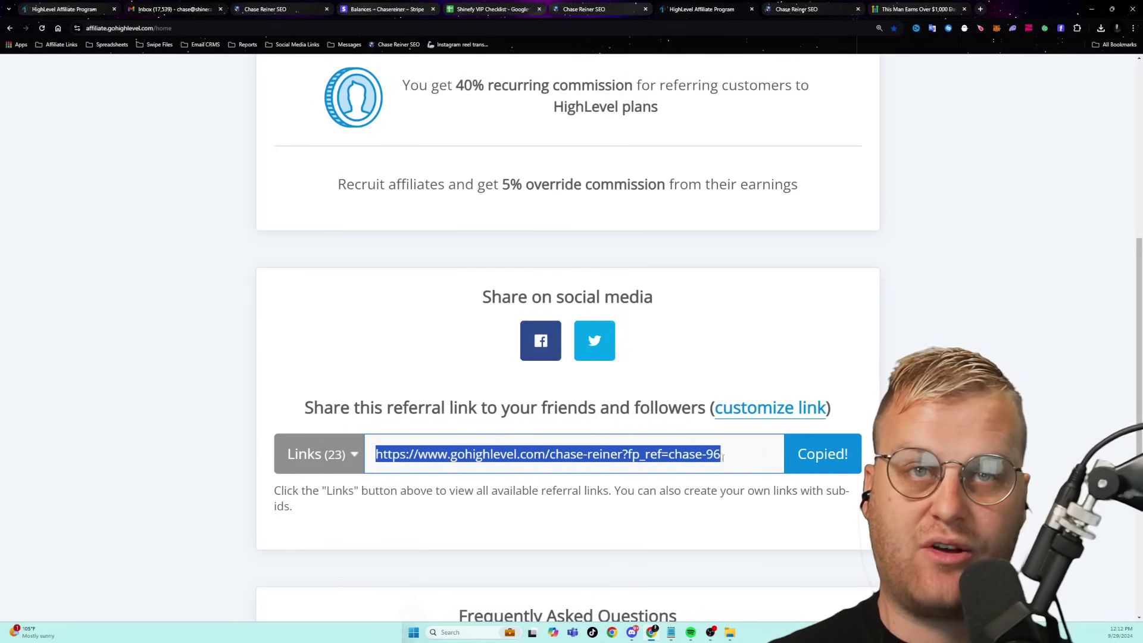
left_click(688, 466)
left_click(320, 454)
scroll(536, 357, "down", 3)
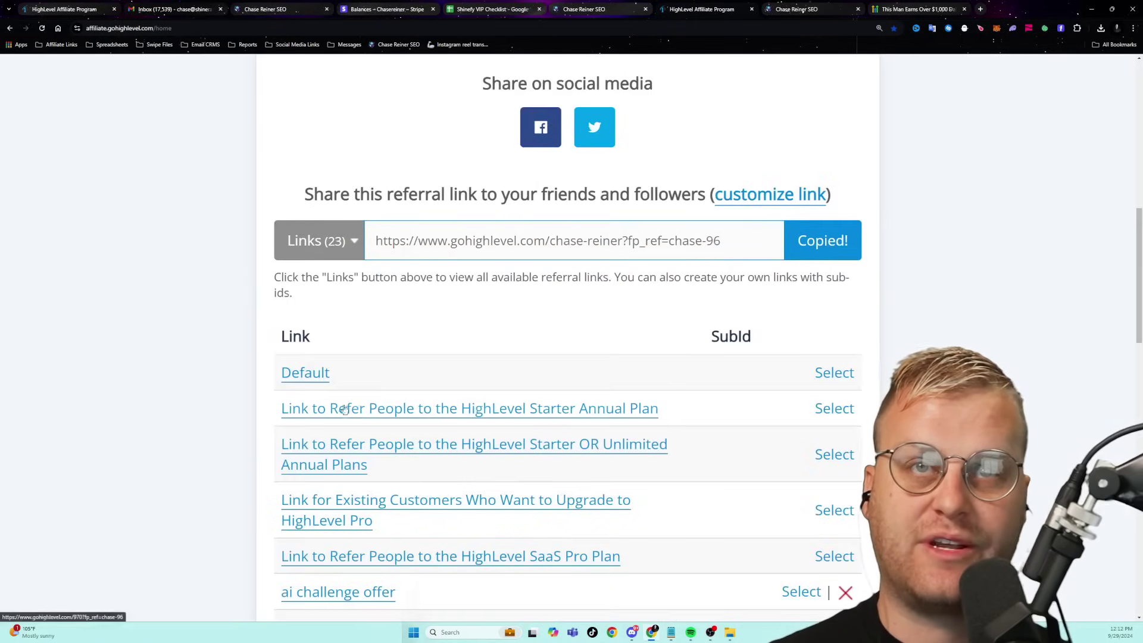
left_click(531, 372)
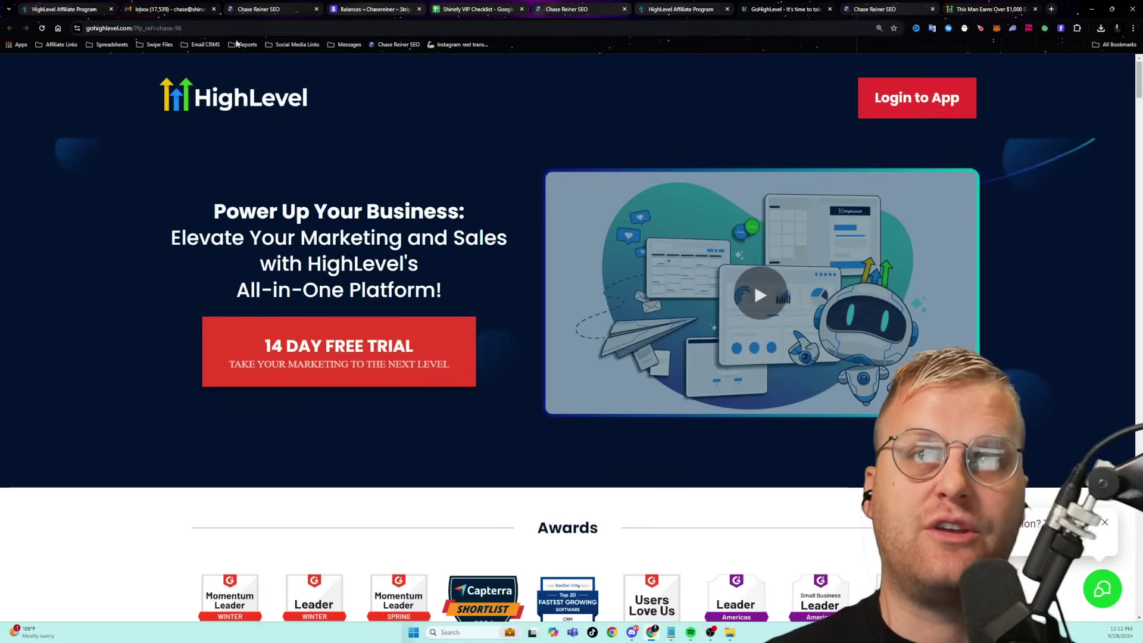
left_click_drag(237, 290, 304, 290)
left_click(434, 279)
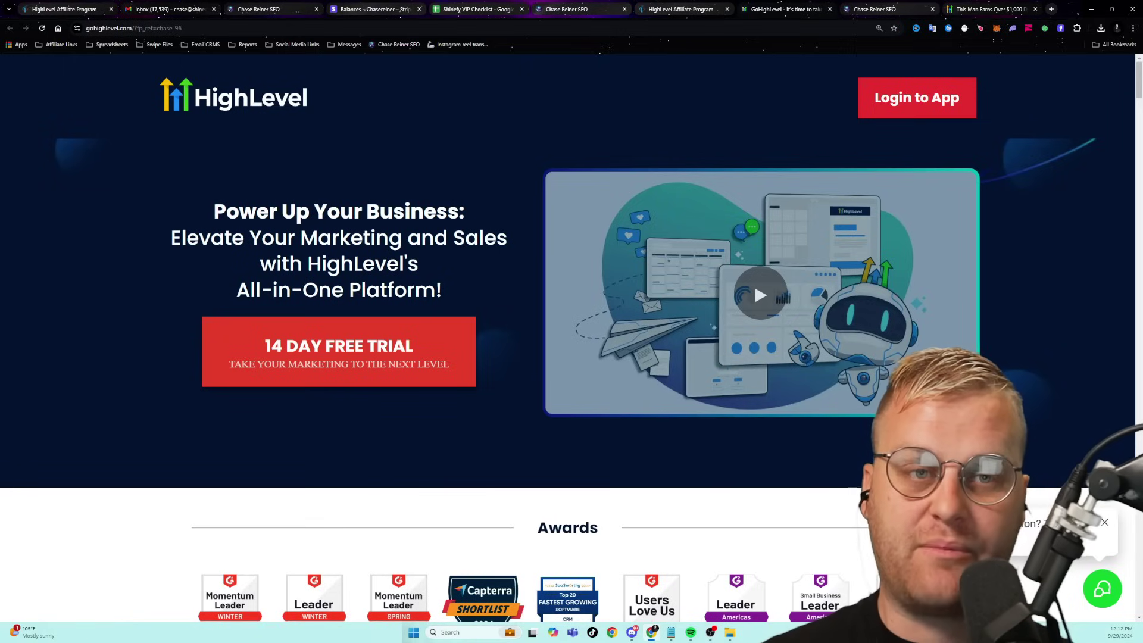
left_click(441, 7)
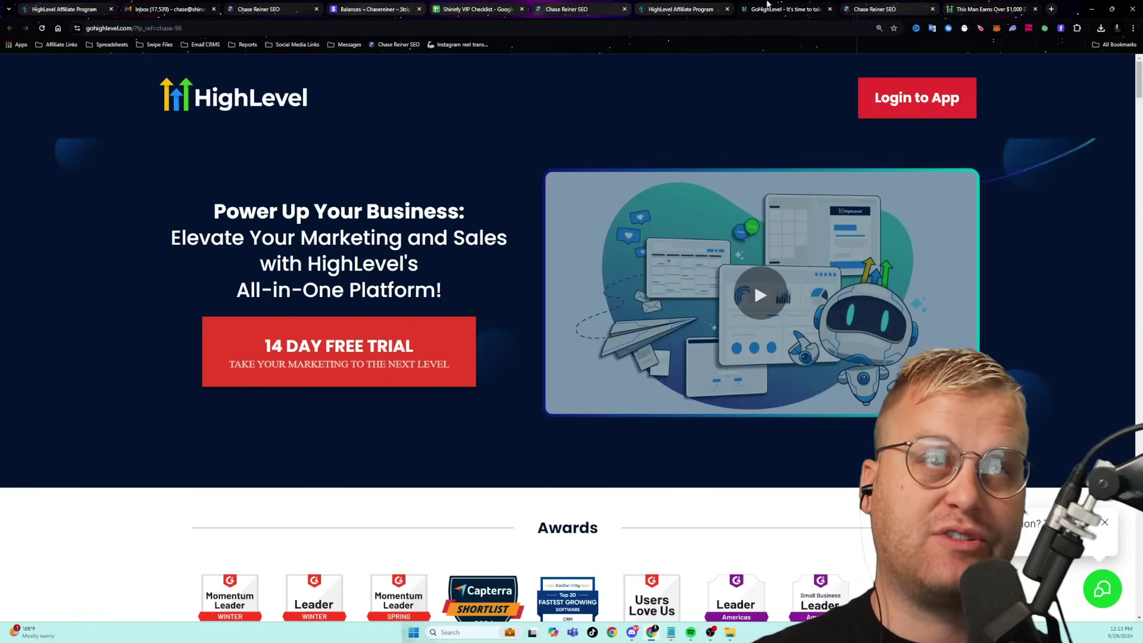
left_click(710, 6)
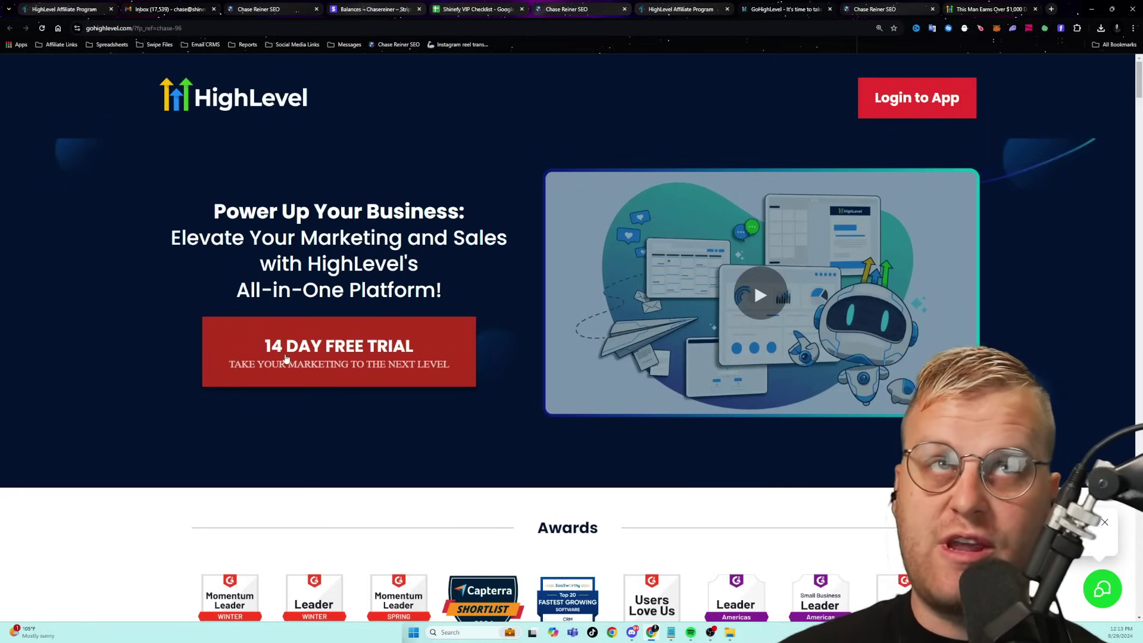
- Return to the HighLevel affiliate program dashboard and view the referral, customer, click and earnings statistics
left_click(664, 9)
scroll(660, 66, "up", 10)
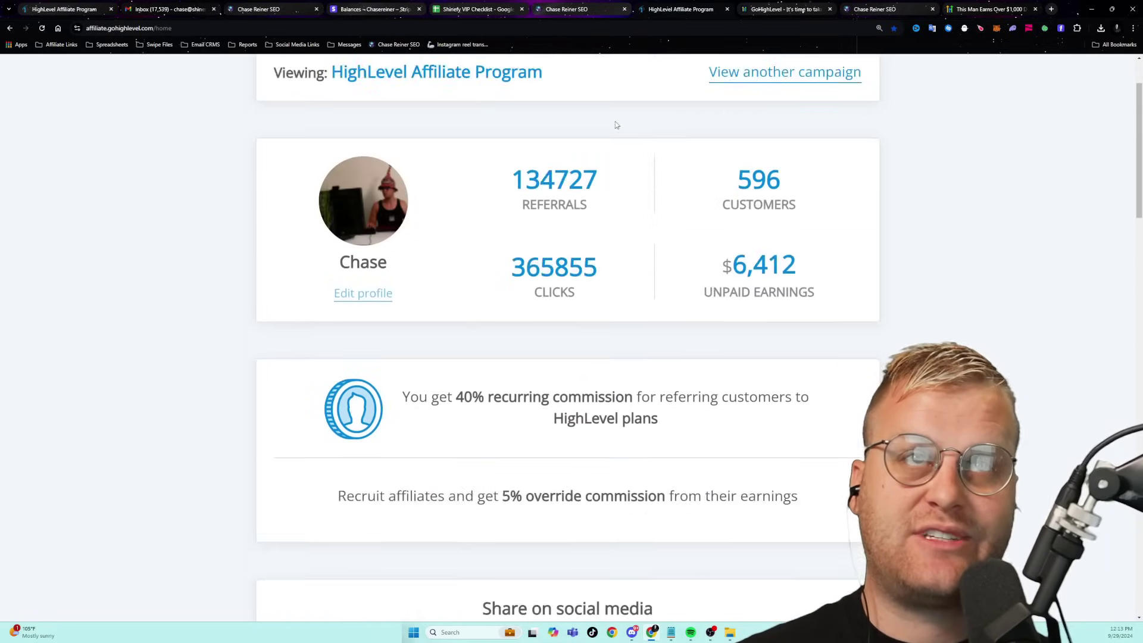